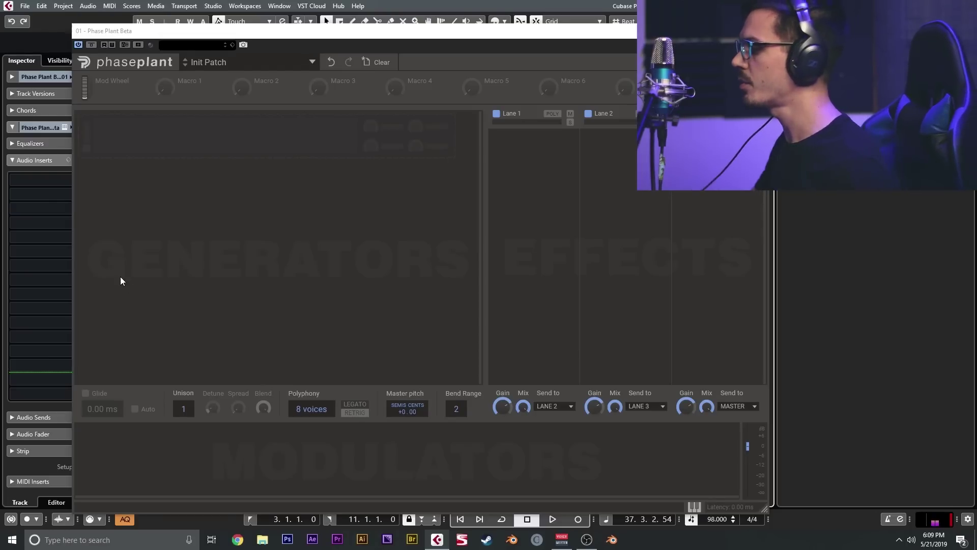
- Add a Wavetable generator and an LFO modulator to the patch
{"action": "left_click", "coordinate": [161, 151]}
{"action": "left_click", "coordinate": [192, 214]}
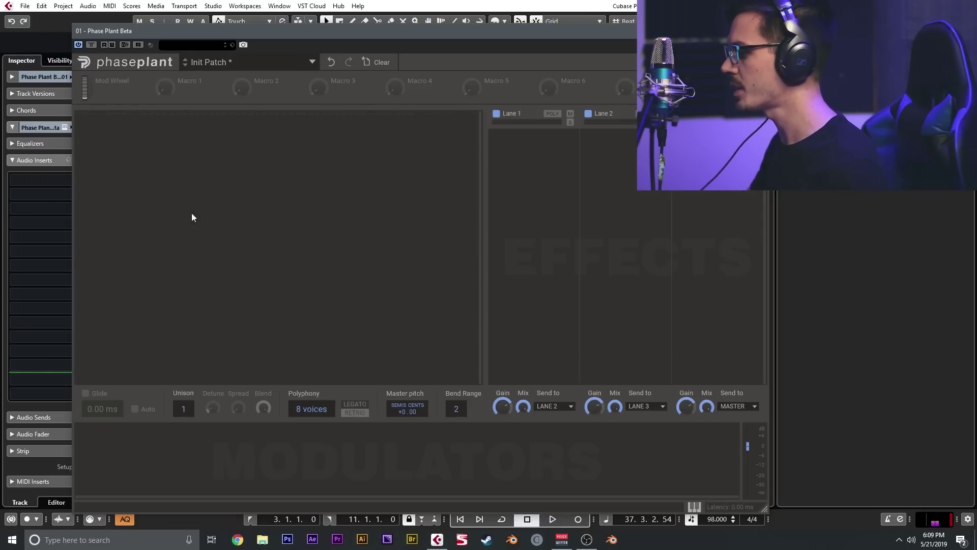
{"action": "left_click", "coordinate": [127, 447]}
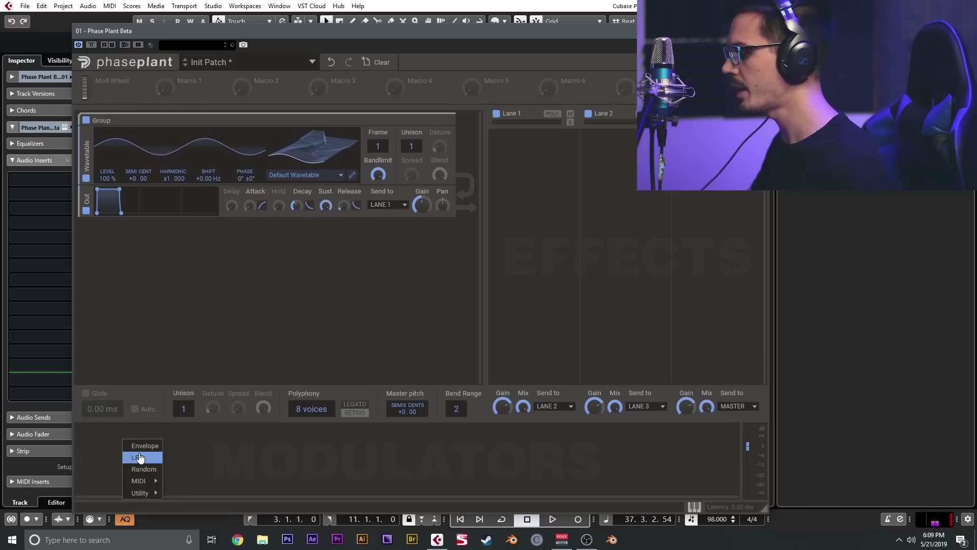
{"action": "left_click", "coordinate": [139, 458]}
- Make the LFO unipolar and route it to the wavetable's Frame position
{"action": "left_click", "coordinate": [227, 433]}
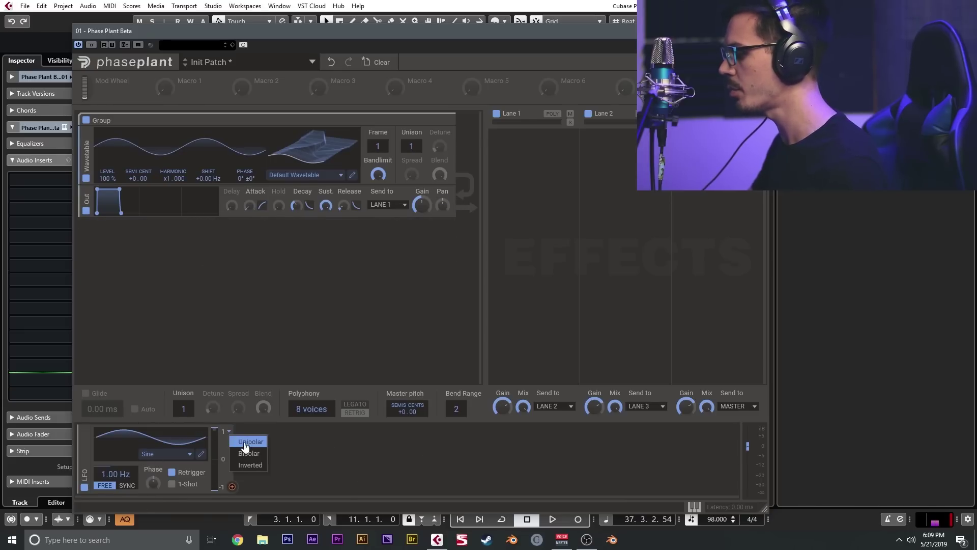
{"action": "left_click", "coordinate": [245, 442]}
{"action": "left_click_drag", "start_coordinate": [232, 488], "coordinate": [379, 155]}
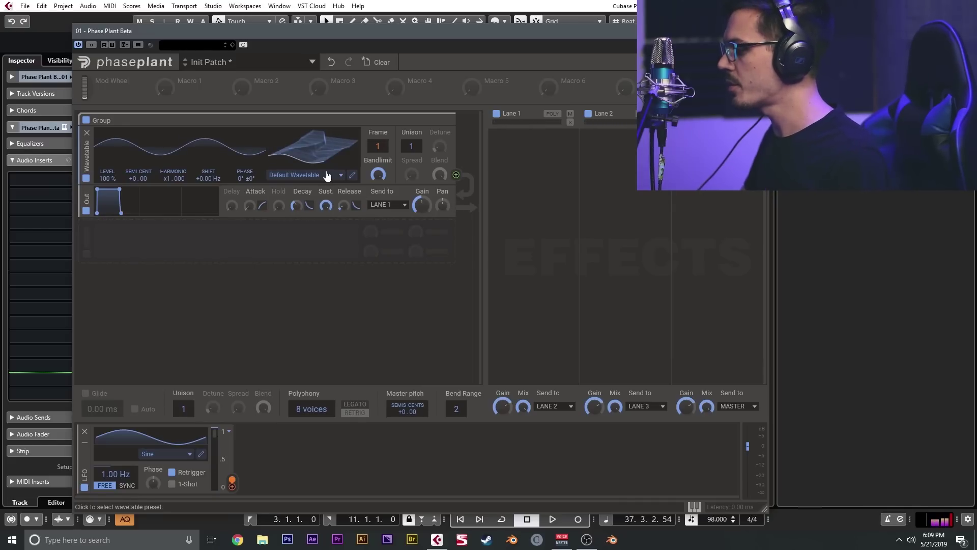
{"action": "left_click", "coordinate": [342, 176]}
- Audition the Complex FM 1 and Greese factory wavetables in the generator
{"action": "mouse_move", "coordinate": [308, 221]}
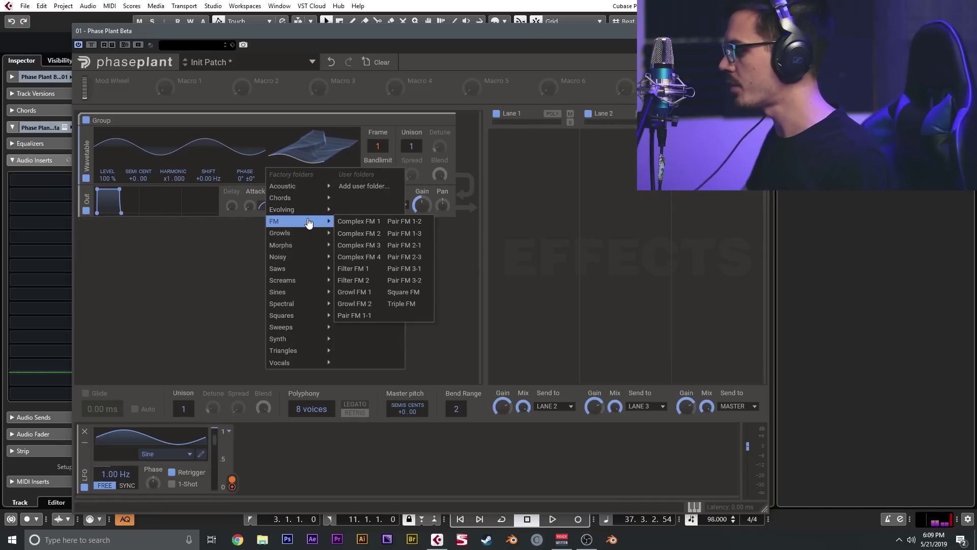
{"action": "left_click", "coordinate": [351, 221]}
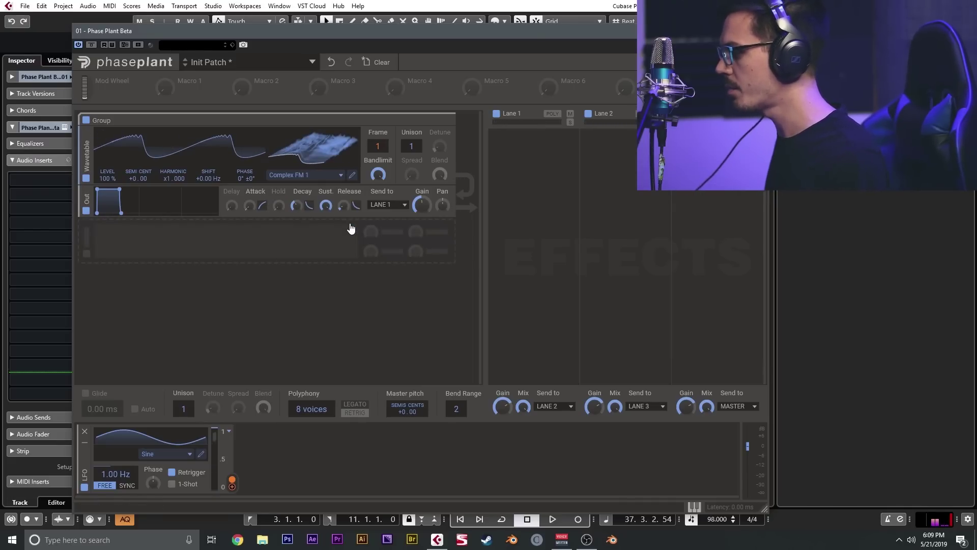
{"action": "left_click", "coordinate": [328, 175]}
{"action": "mouse_move", "coordinate": [310, 233]}
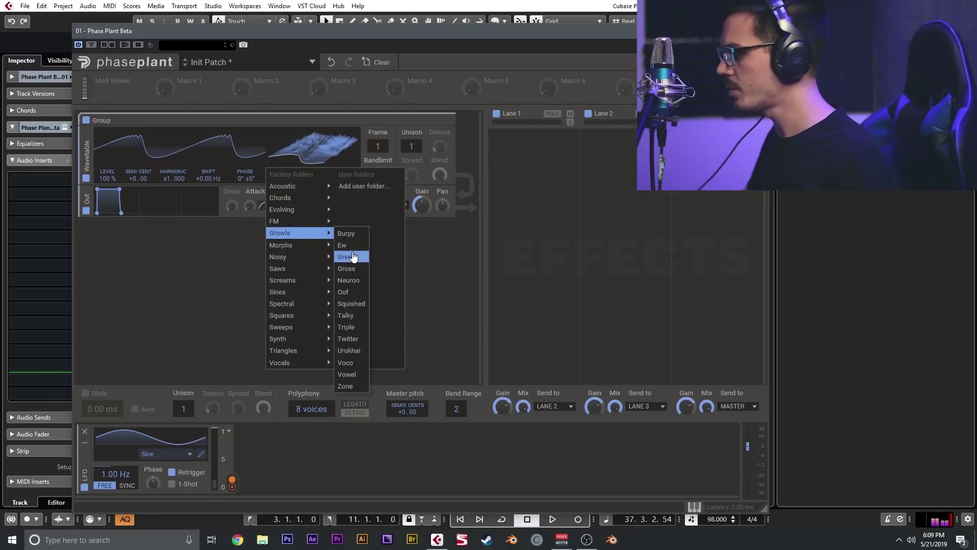
{"action": "left_click", "coordinate": [351, 257]}
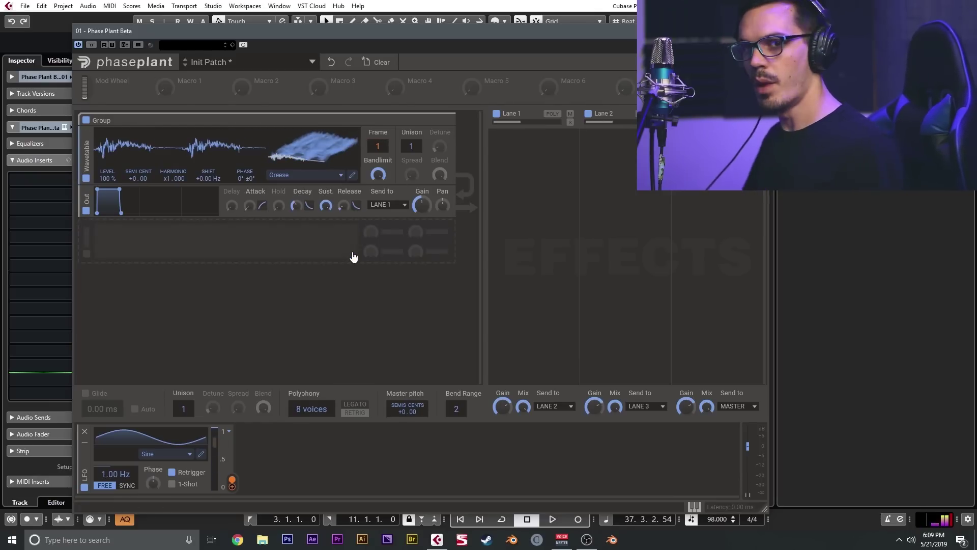
- Load the Triangles > Bitcrushed Triangle wavetable into the generator
{"action": "left_click", "coordinate": [300, 175]}
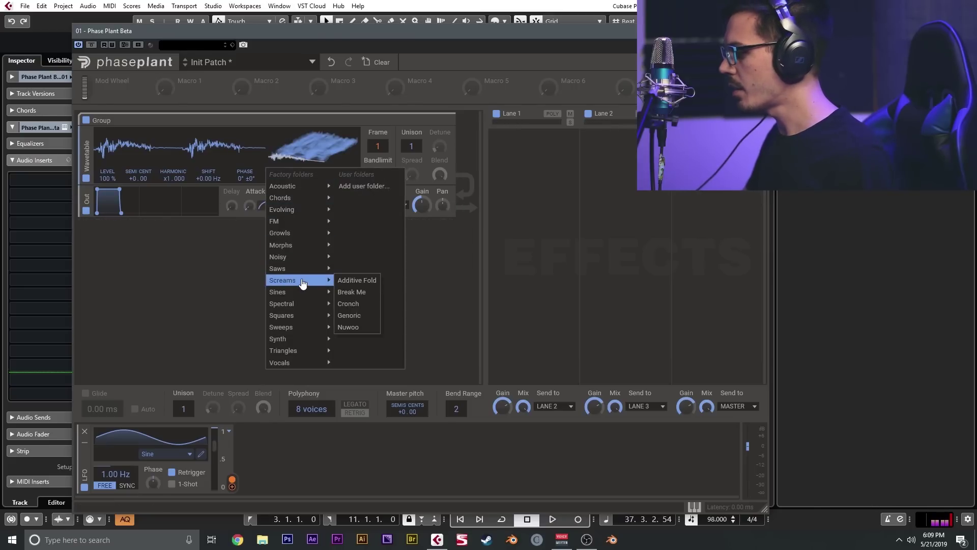
{"action": "mouse_move", "coordinate": [298, 351]}
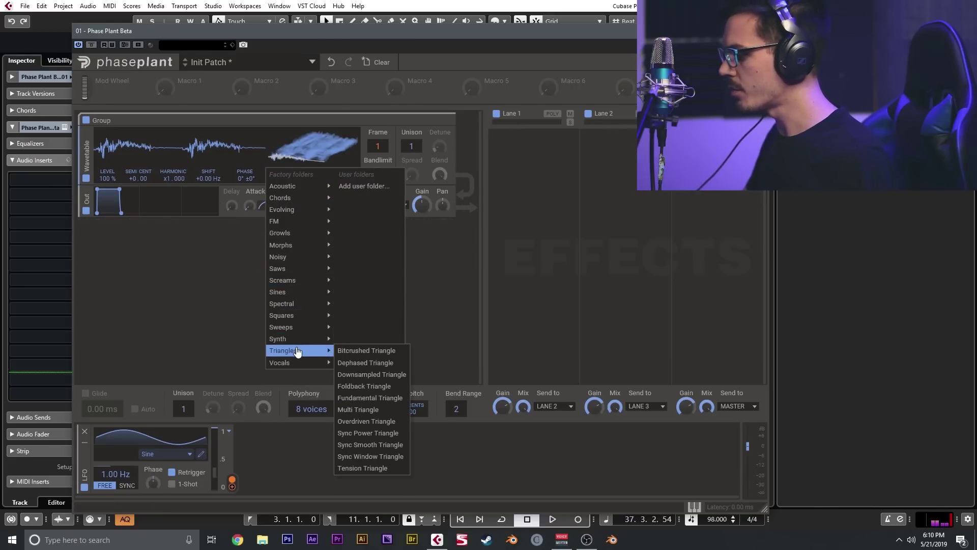
{"action": "left_click", "coordinate": [353, 351]}
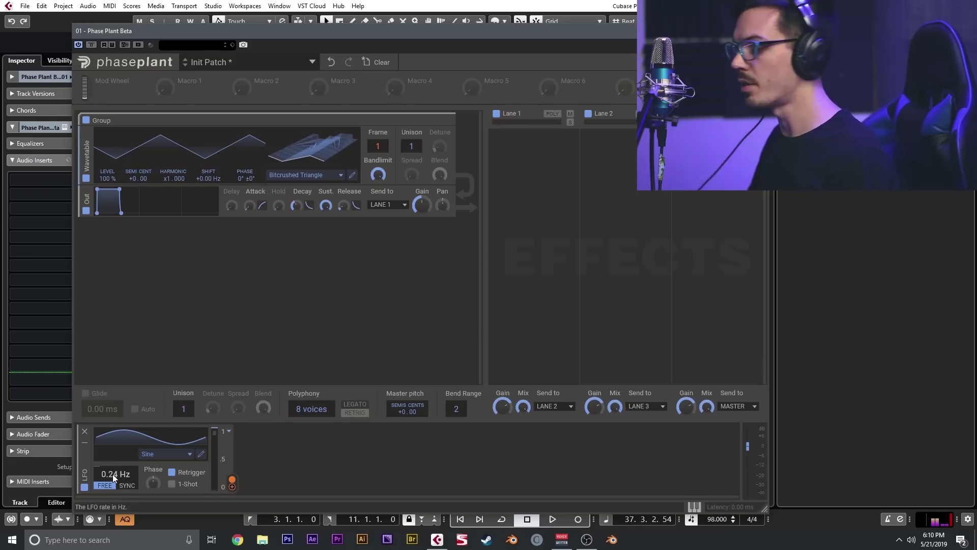
{"action": "left_click", "coordinate": [353, 175]}
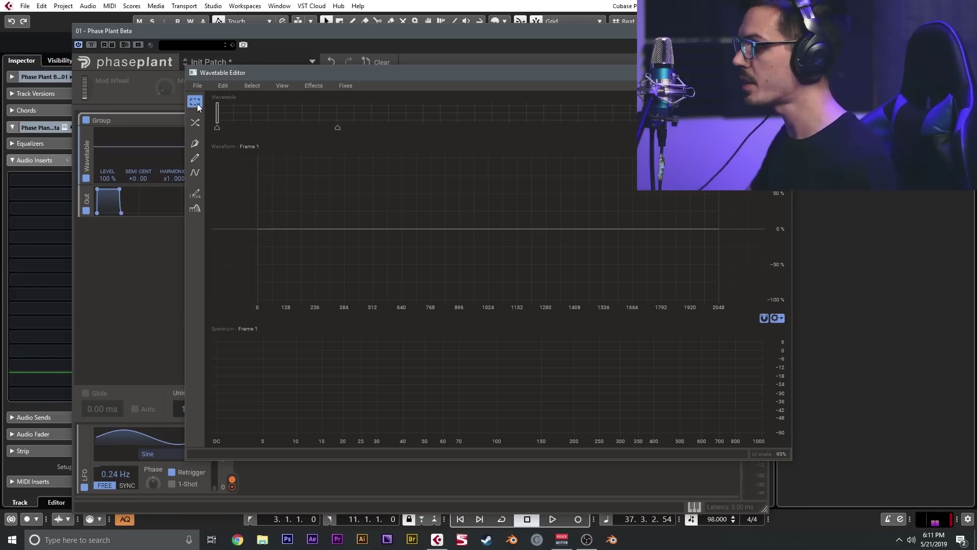
- Scrub to another frame, sketch a rough brush wave, then choose the Wave Tool's Sine shape
{"action": "mouse_move", "coordinate": [217, 112]}
{"action": "left_mouse_down"}
{"action": "mouse_move", "coordinate": [322, 112]}
{"action": "mouse_move", "coordinate": [194, 117]}
{"action": "left_mouse_up"}
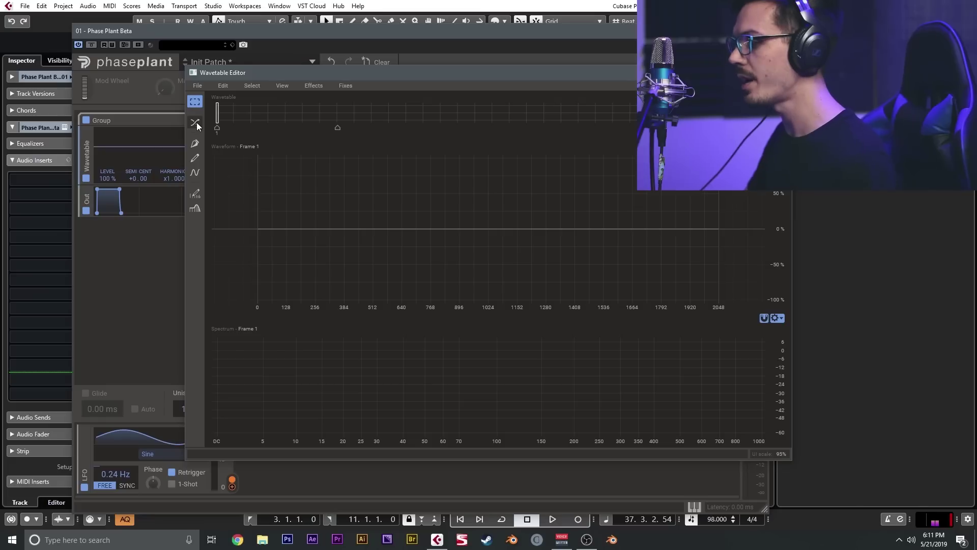
{"action": "left_click", "coordinate": [197, 158]}
{"action": "mouse_move", "coordinate": [264, 255]}
{"action": "left_mouse_down"}
{"action": "mouse_move", "coordinate": [280, 226]}
{"action": "mouse_move", "coordinate": [381, 283]}
{"action": "mouse_move", "coordinate": [440, 299]}
{"action": "mouse_move", "coordinate": [481, 261]}
{"action": "left_mouse_up"}
{"action": "left_click", "coordinate": [195, 187]}
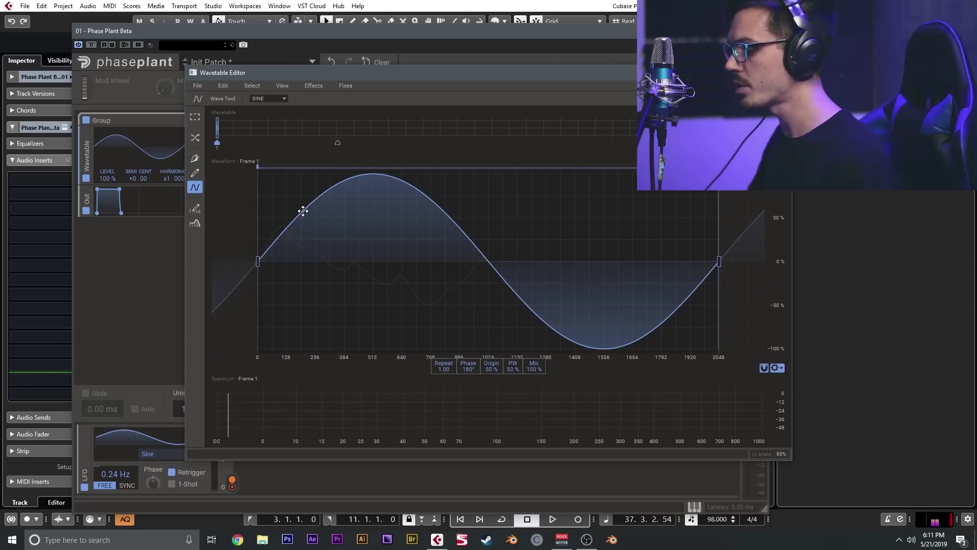
- Paint low harmonics plus ramps around 33–68 and 100–130, then low-pass at cutoff 121
{"action": "left_click", "coordinate": [196, 207]}
{"action": "mouse_move", "coordinate": [259, 355]}
{"action": "left_mouse_down"}
{"action": "mouse_move", "coordinate": [256, 305]}
{"action": "mouse_move", "coordinate": [277, 343]}
{"action": "mouse_move", "coordinate": [286, 304]}
{"action": "mouse_move", "coordinate": [314, 365]}
{"action": "mouse_move", "coordinate": [351, 319]}
{"action": "left_mouse_up"}
{"action": "left_click_drag", "start_coordinate": [386, 402], "coordinate": [456, 349]}
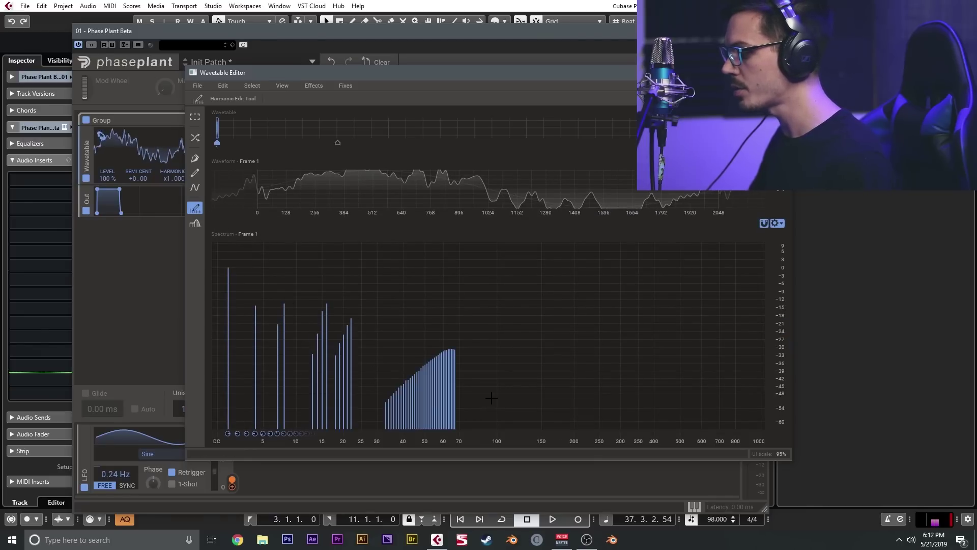
{"action": "left_click_drag", "start_coordinate": [489, 403], "coordinate": [521, 340]}
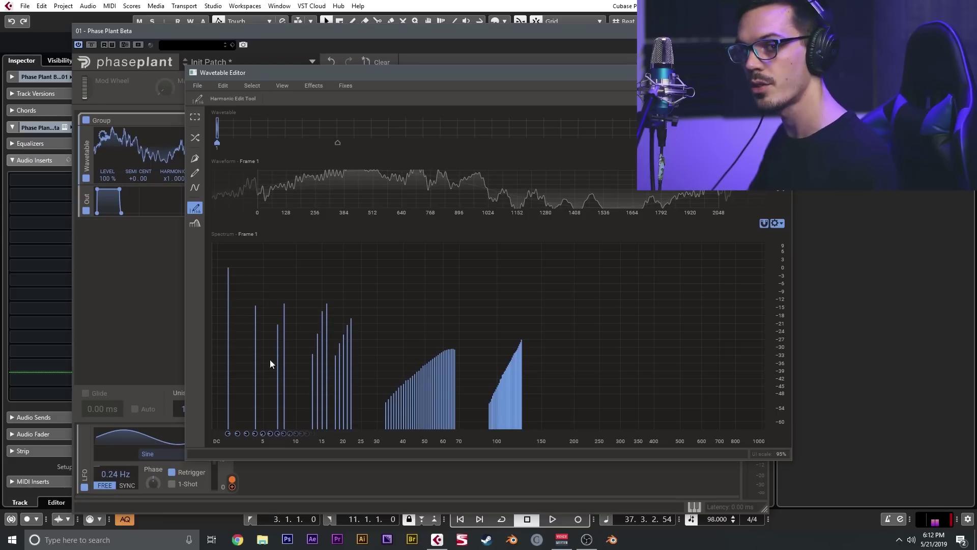
{"action": "left_click", "coordinate": [200, 224]}
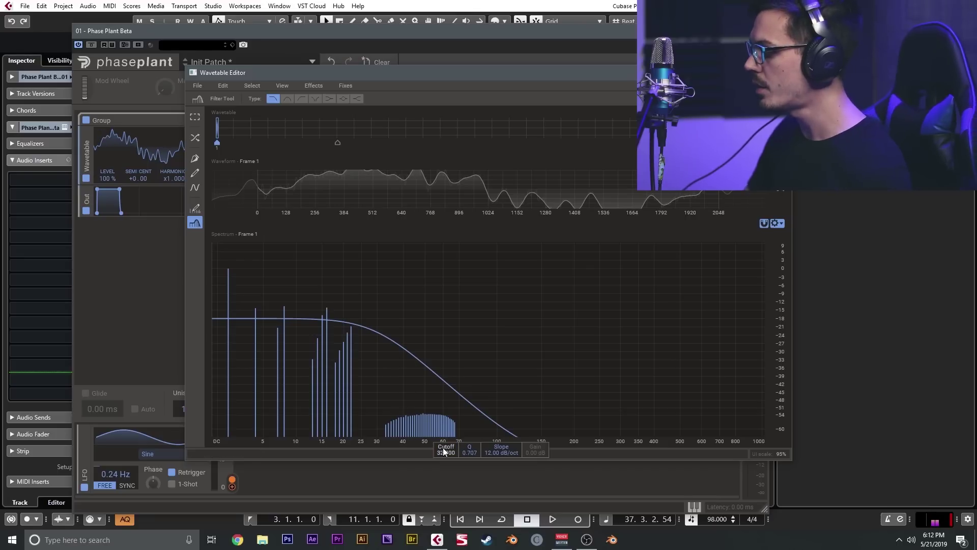
{"action": "left_click_drag", "start_coordinate": [403, 371], "coordinate": [378, 350]}
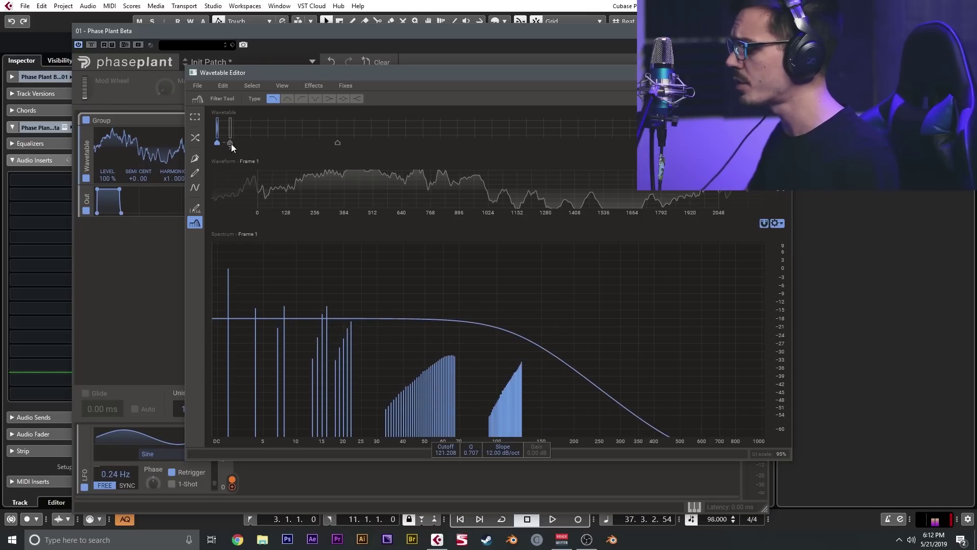
- Clear the wavetable with File > New, then pen-draw two peaks and two troughs, the last near -50%
{"action": "left_click", "coordinate": [198, 85]}
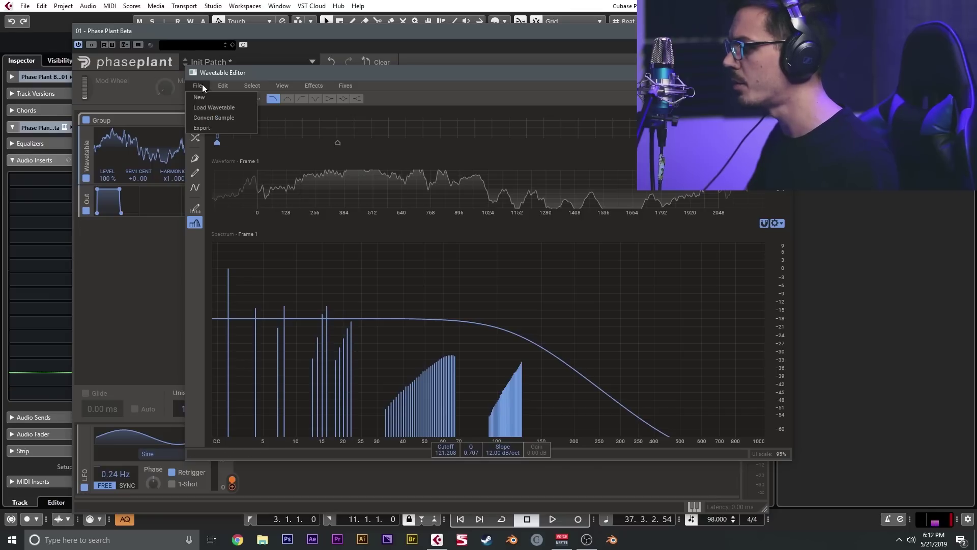
{"action": "left_click", "coordinate": [214, 97]}
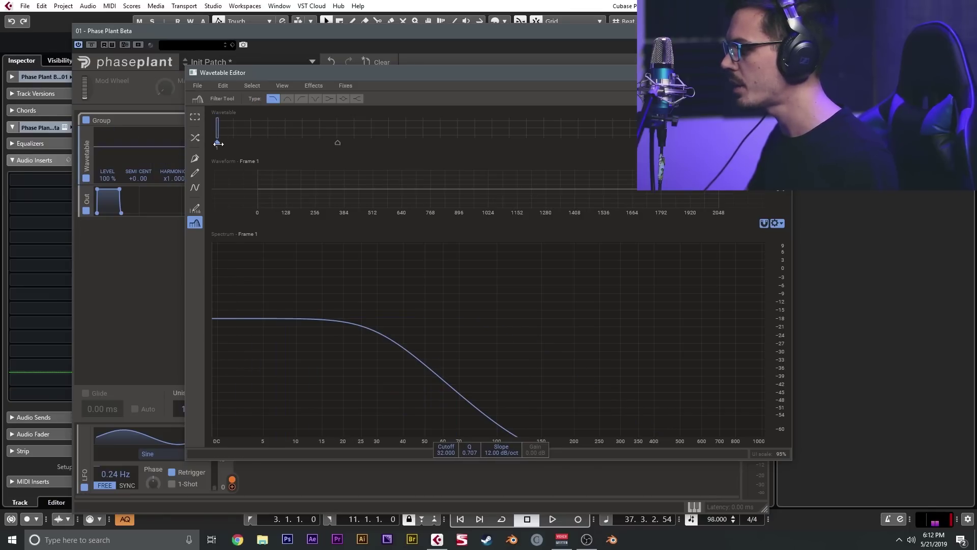
{"action": "left_click", "coordinate": [196, 158]}
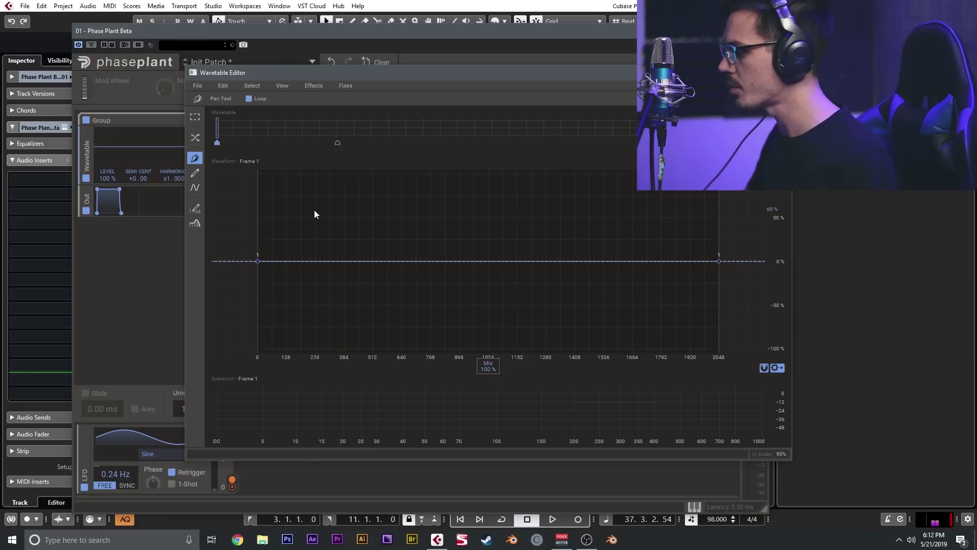
{"action": "left_click_drag", "start_coordinate": [306, 261], "coordinate": [330, 174]}
{"action": "left_click_drag", "start_coordinate": [384, 188], "coordinate": [430, 305]}
{"action": "left_click_drag", "start_coordinate": [514, 302], "coordinate": [561, 196]}
{"action": "left_click_drag", "start_coordinate": [619, 219], "coordinate": [661, 304]}
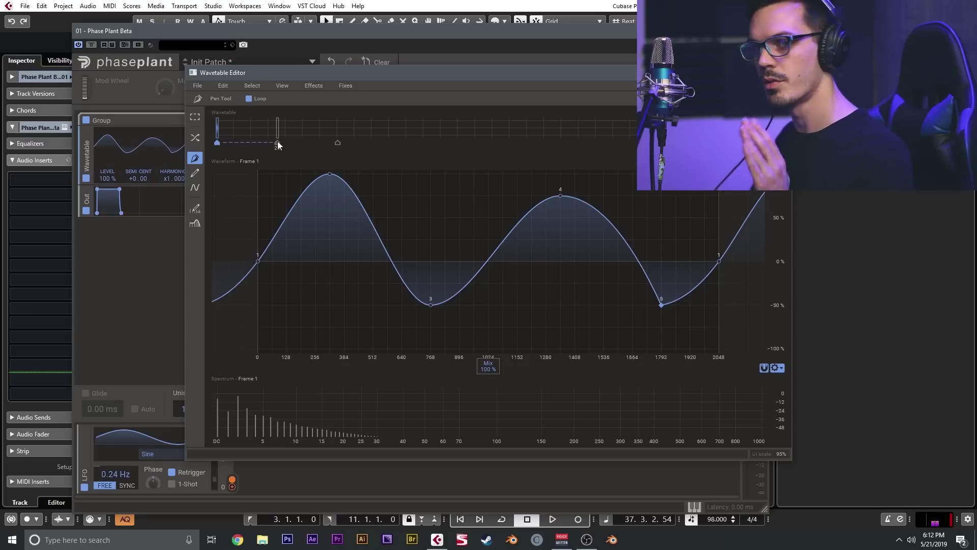
- Add a keyframe at frame 31 with a sharp peak at 1536 and a smooth dip at 1792
{"action": "left_click", "coordinate": [280, 141]}
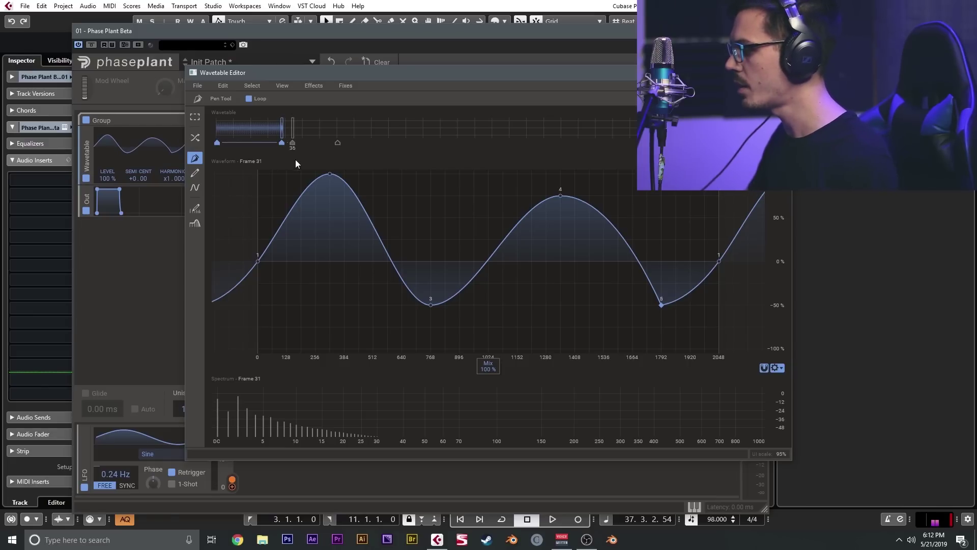
{"action": "left_click_drag", "start_coordinate": [330, 175], "coordinate": [331, 326]}
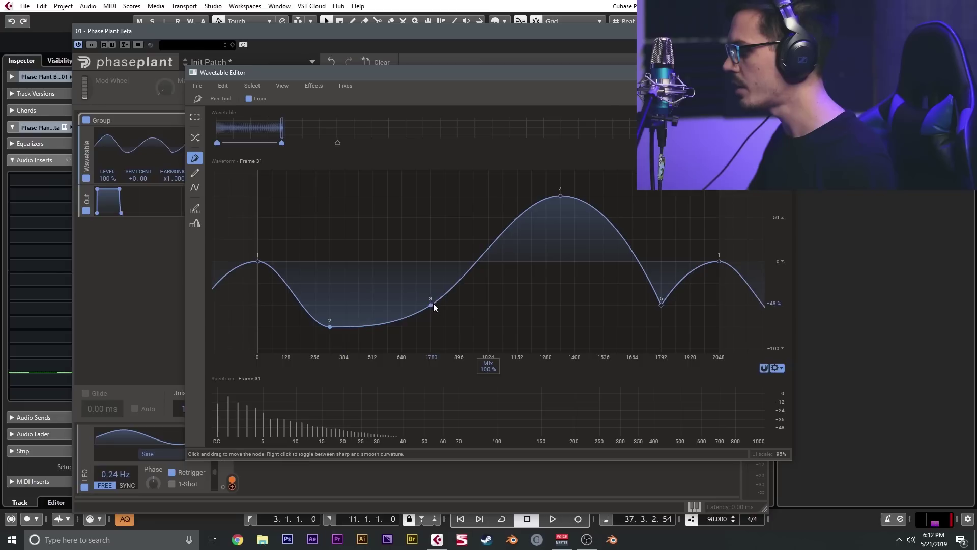
{"action": "left_click_drag", "start_coordinate": [431, 304], "coordinate": [344, 197]}
{"action": "left_click_drag", "start_coordinate": [439, 202], "coordinate": [474, 305]}
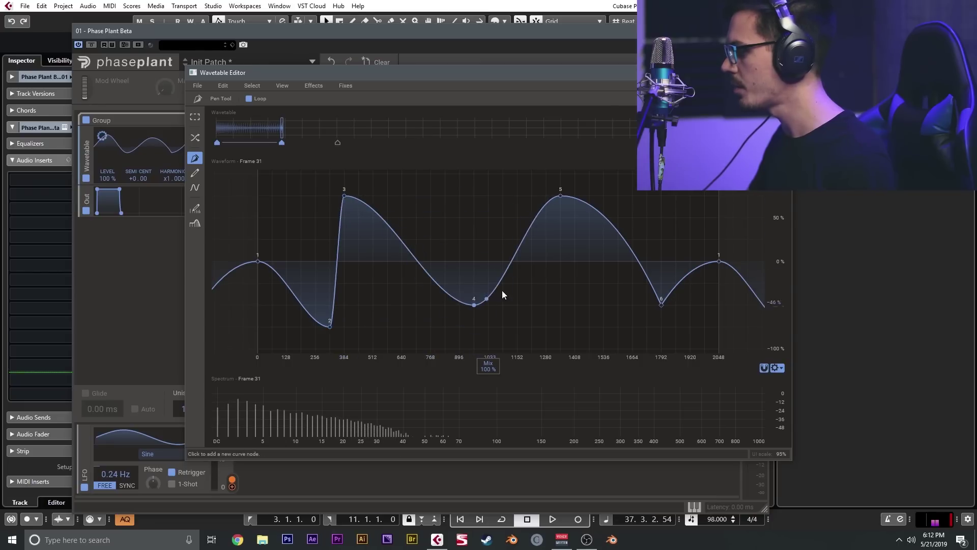
{"action": "left_click_drag", "start_coordinate": [560, 197], "coordinate": [610, 180]}
{"action": "right_click", "coordinate": [610, 177]}
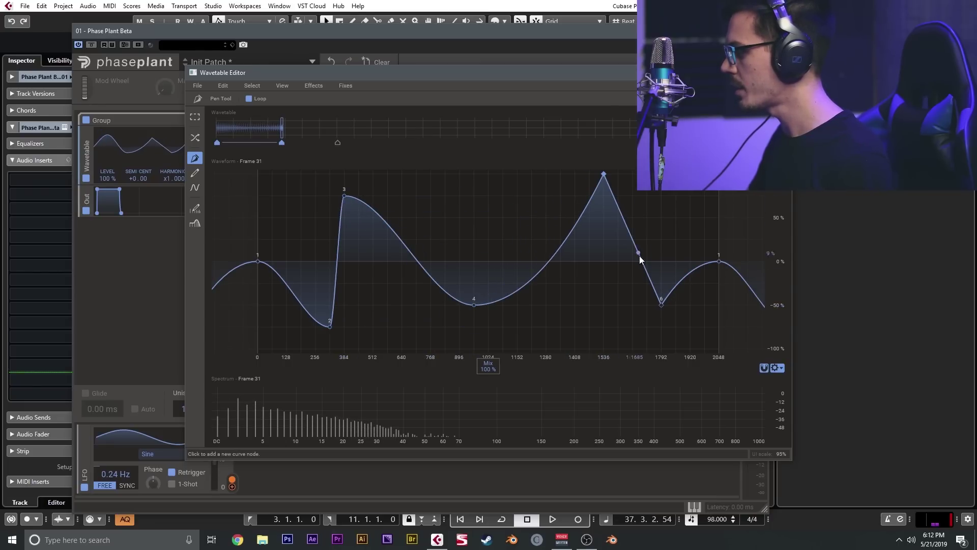
{"action": "right_click", "coordinate": [661, 305]}
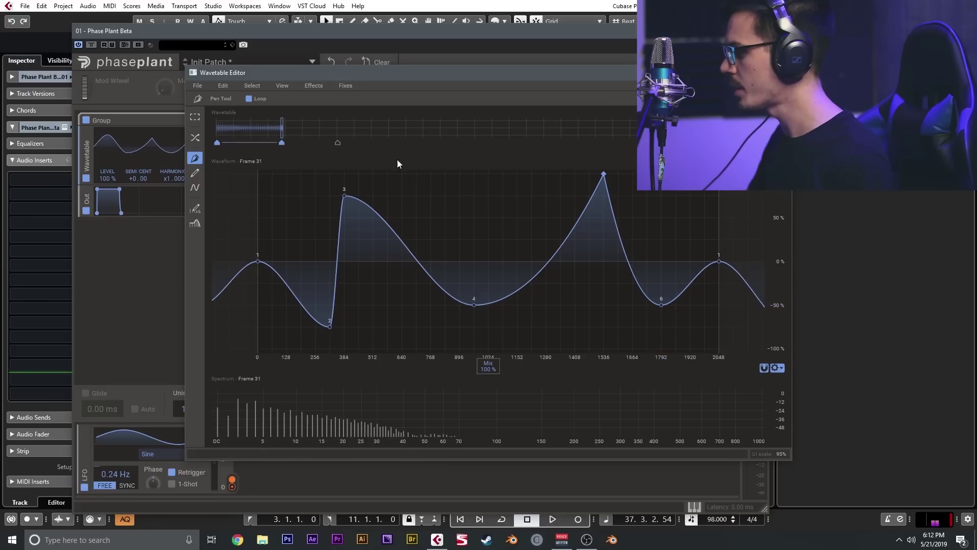
- Add a keyframe at frame 81, turning the 1545 peak into a deep dip and adding a peak near 384
{"action": "left_click", "coordinate": [388, 143]}
{"action": "left_click_drag", "start_coordinate": [344, 195], "coordinate": [416, 196]}
{"action": "left_click_drag", "start_coordinate": [474, 302], "coordinate": [522, 216]}
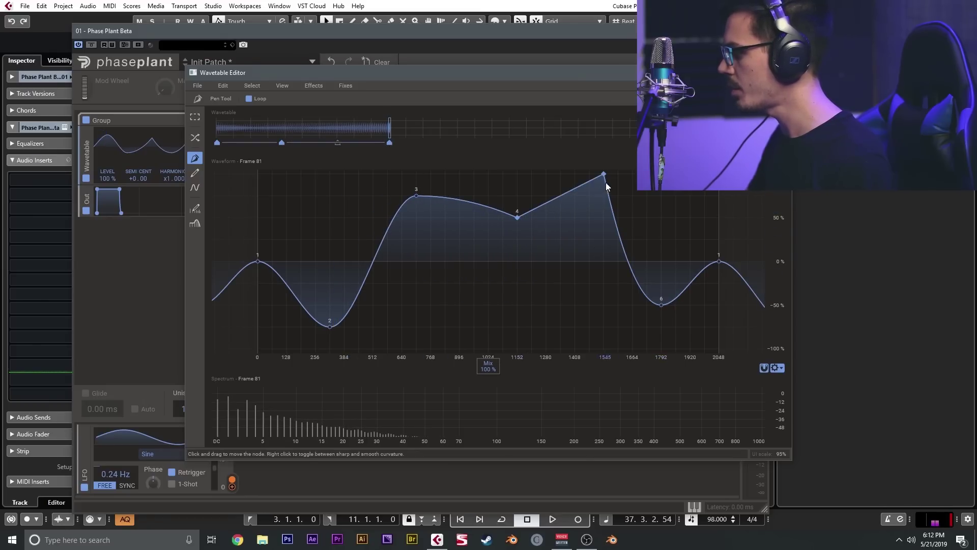
{"action": "left_click_drag", "start_coordinate": [605, 175], "coordinate": [561, 327]}
{"action": "left_click_drag", "start_coordinate": [417, 198], "coordinate": [416, 240]}
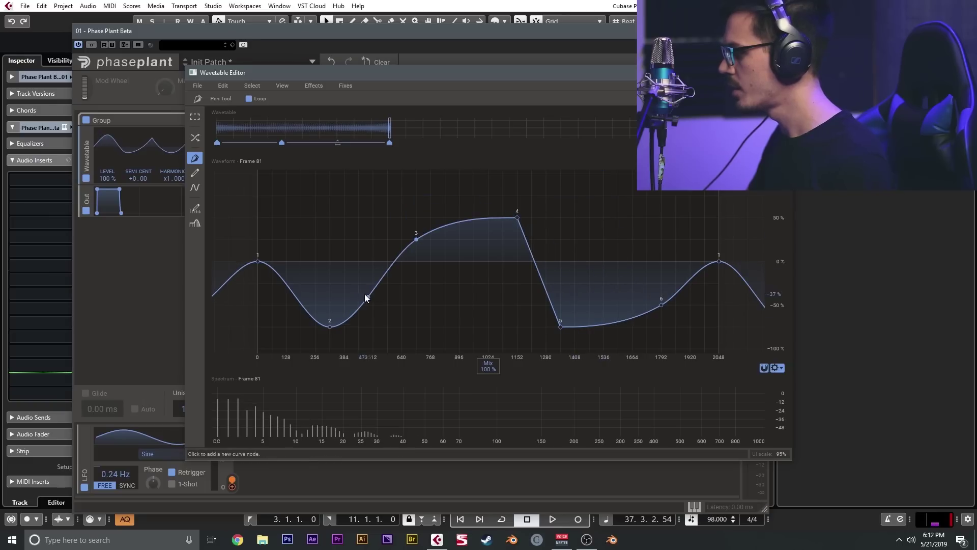
{"action": "left_click_drag", "start_coordinate": [366, 297], "coordinate": [359, 195]}
{"action": "left_click_drag", "start_coordinate": [390, 128], "coordinate": [574, 127]}
- Add a keyframe at frame 167 with new peaks near 1024, 1600 and the cycle's end
{"action": "left_click", "coordinate": [575, 143]}
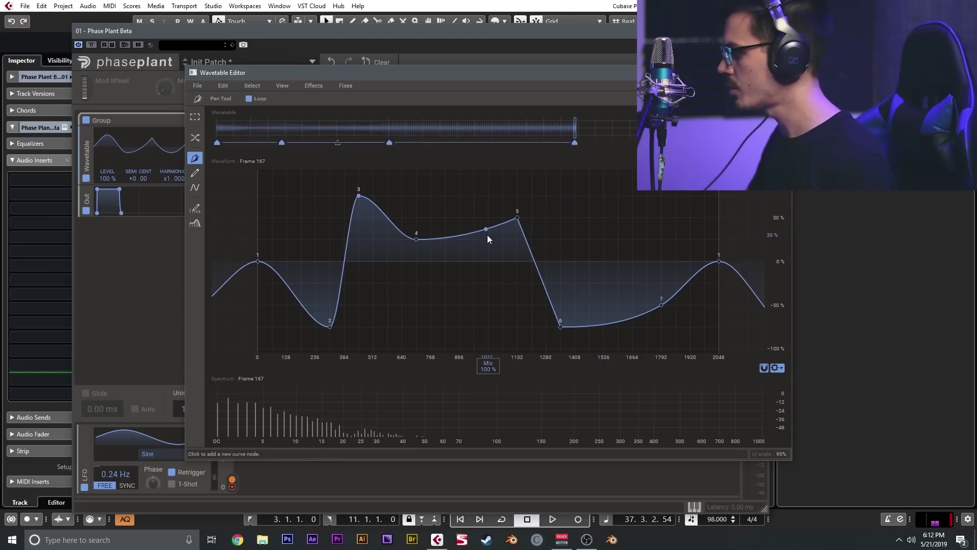
{"action": "left_click_drag", "start_coordinate": [488, 237], "coordinate": [473, 197]}
{"action": "left_click_drag", "start_coordinate": [607, 323], "coordinate": [618, 196]}
{"action": "left_click_drag", "start_coordinate": [690, 285], "coordinate": [691, 195]}
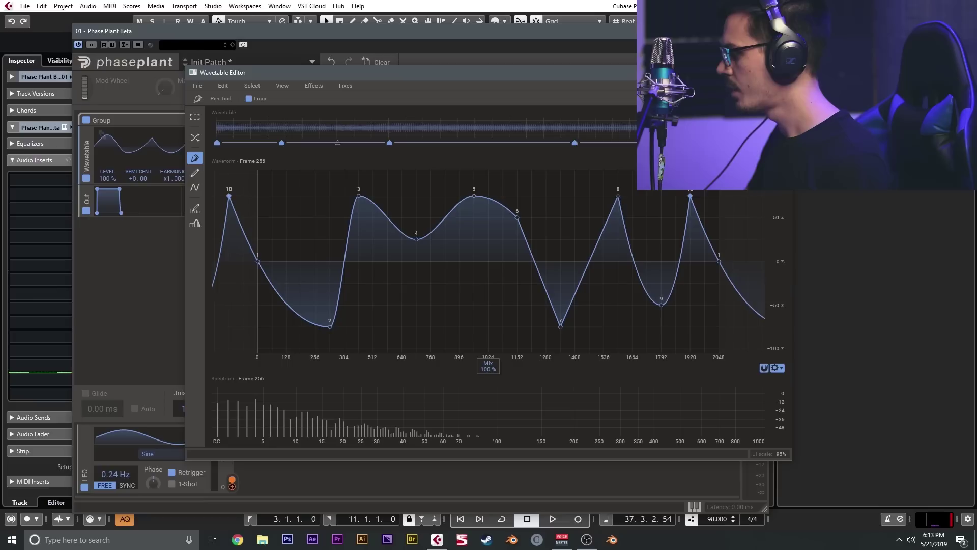
- Make nodes 3, 5 and 9 sharp, smooth nodes 6–8 and 10, and toggle node 2
{"action": "right_click", "coordinate": [359, 196]}
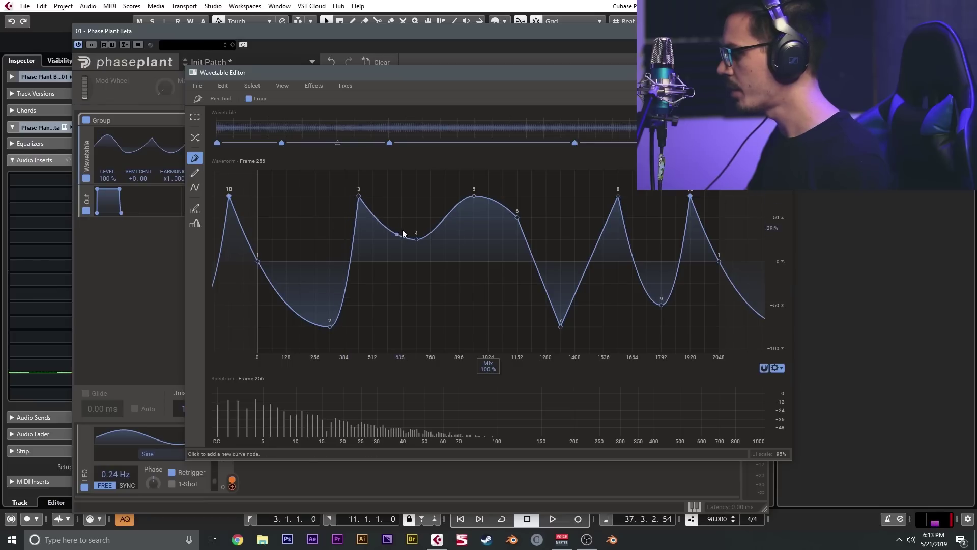
{"action": "right_click", "coordinate": [474, 196]}
{"action": "right_click", "coordinate": [517, 218]}
{"action": "right_click", "coordinate": [561, 327]}
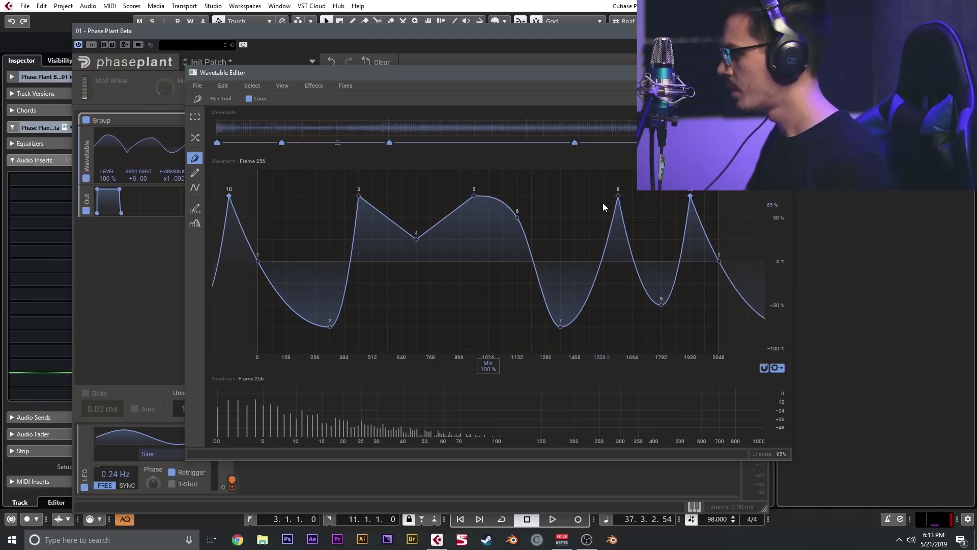
{"action": "right_click", "coordinate": [618, 195]}
{"action": "right_click", "coordinate": [661, 304]}
{"action": "right_click", "coordinate": [690, 196]}
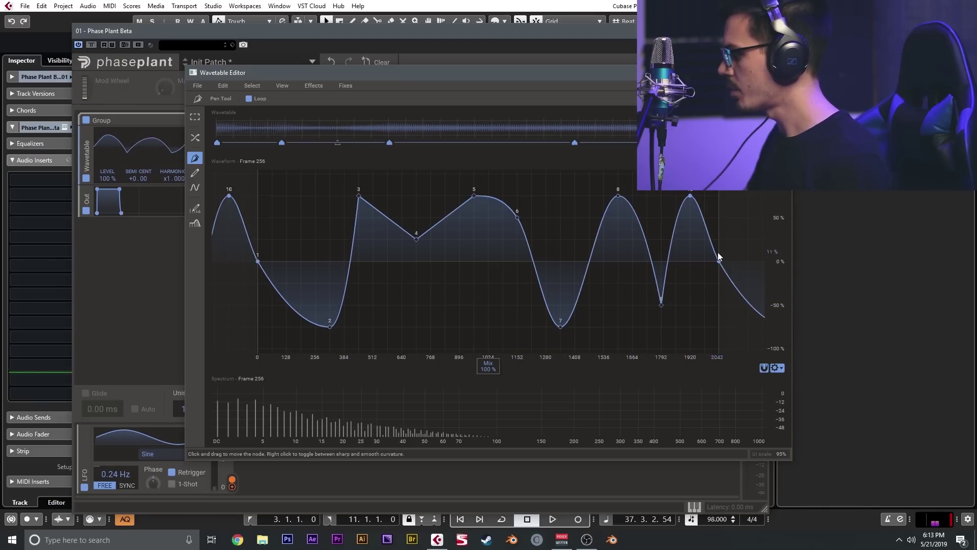
{"action": "right_click", "coordinate": [332, 324]}
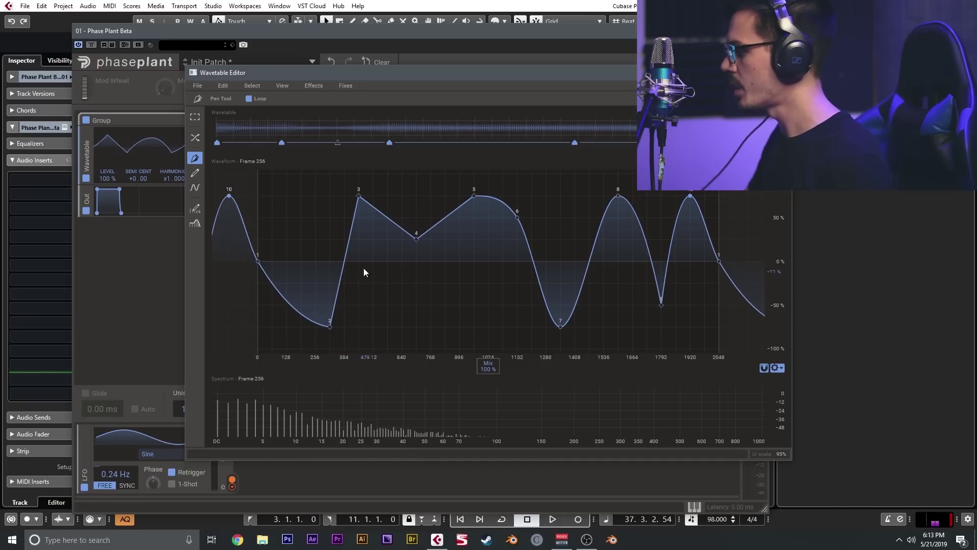
{"action": "left_click_drag", "start_coordinate": [232, 124], "coordinate": [205, 130]}
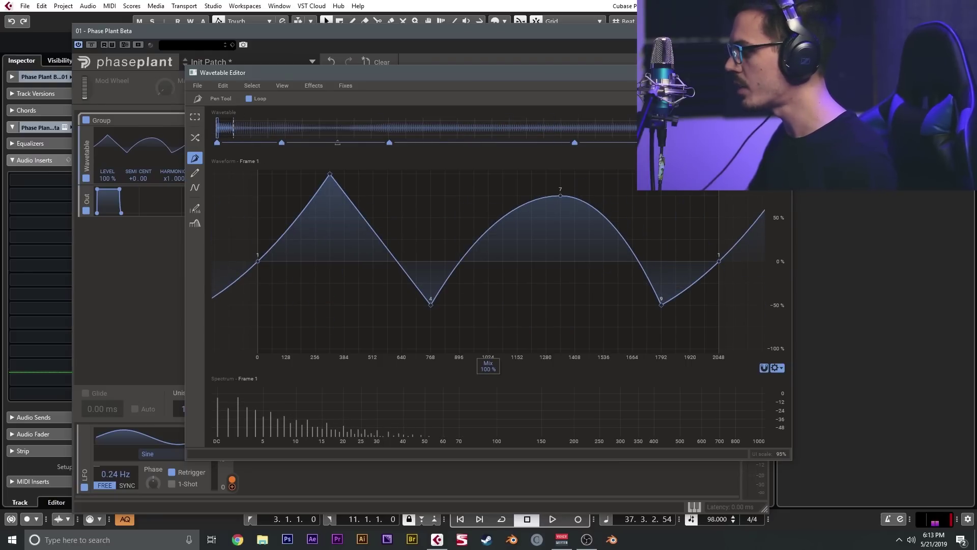
- Switch to the Selection tool, close and reopen the Wavetable Editor via the pencil button, and list the Effects
{"action": "key", "text": "s"}
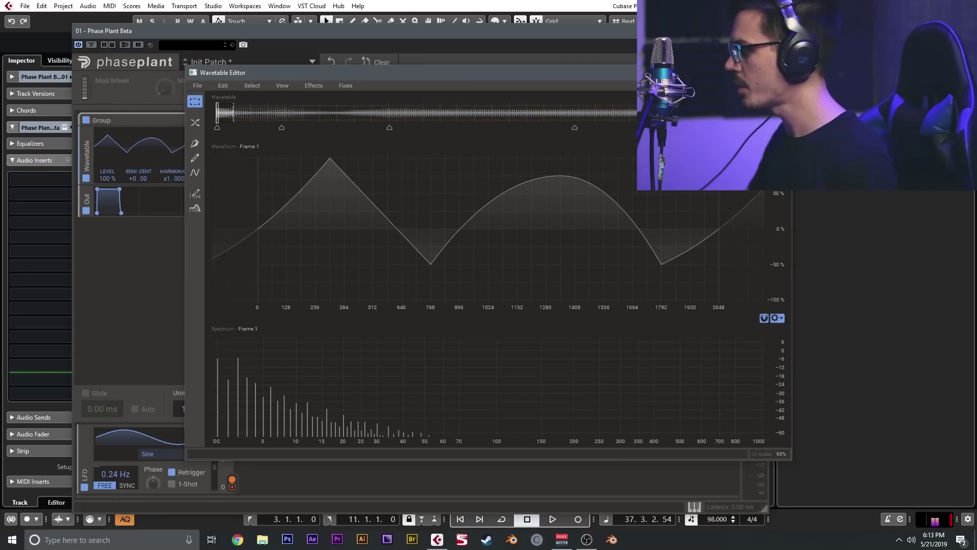
{"action": "key", "text": "Escape"}
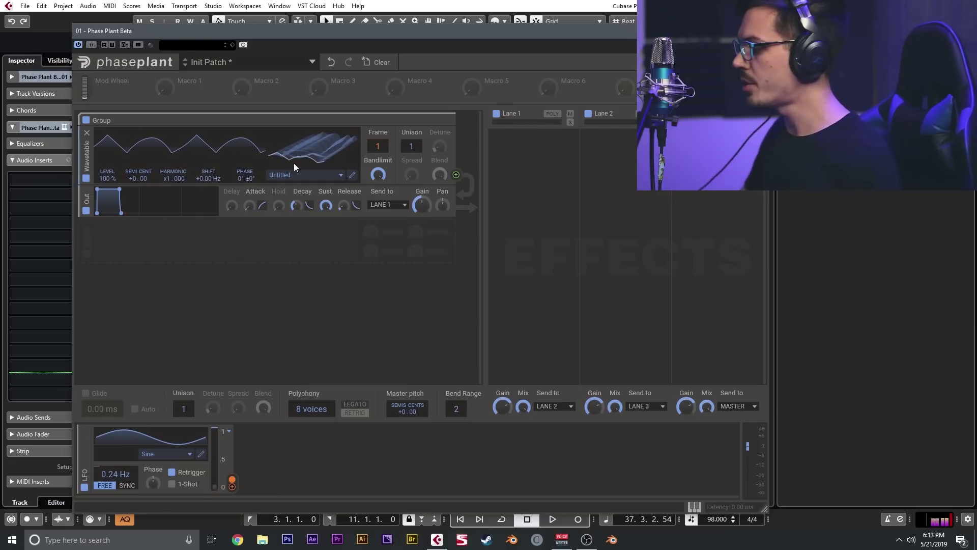
{"action": "left_click", "coordinate": [351, 179]}
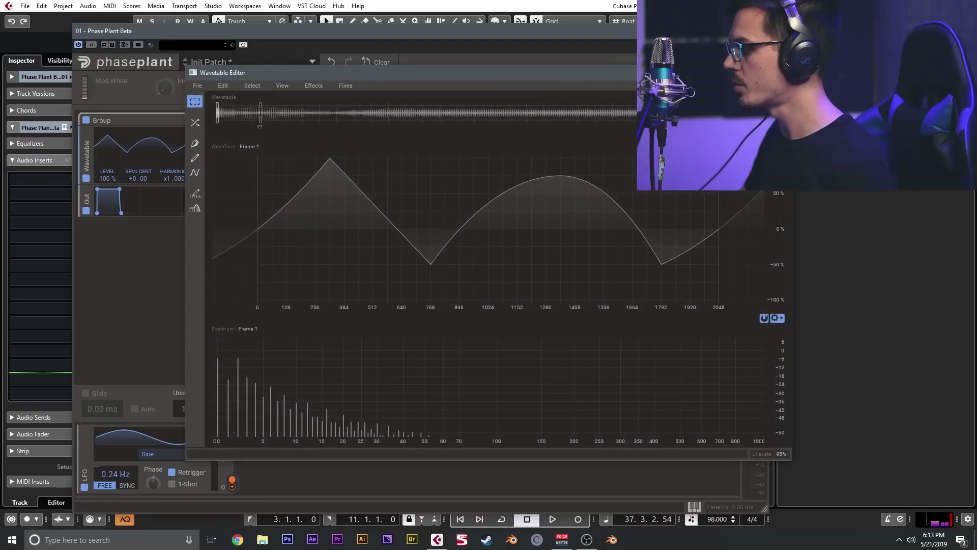
{"action": "left_click", "coordinate": [321, 88]}
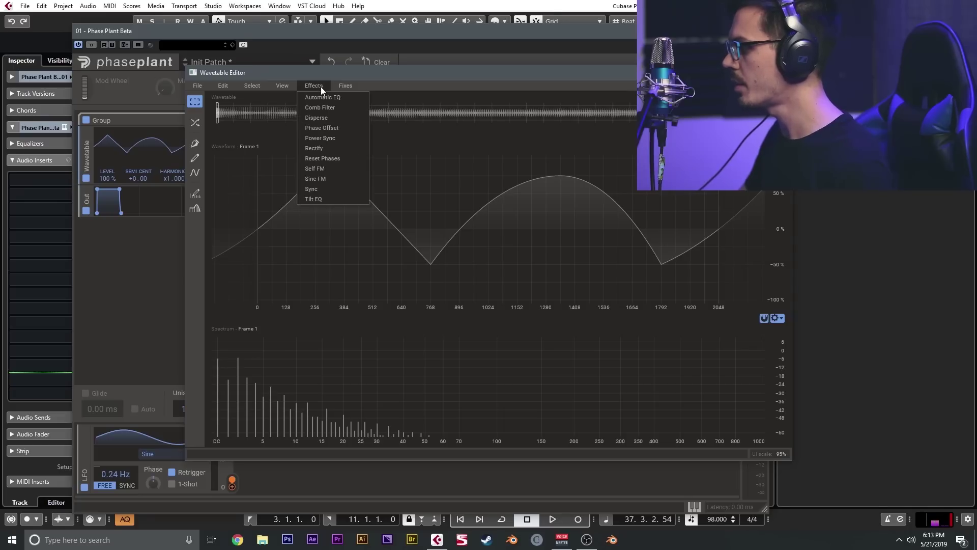
- Add Disperse and try amounts of 29% and 97% with 65% mix at frame 68
{"action": "left_click", "coordinate": [331, 119]}
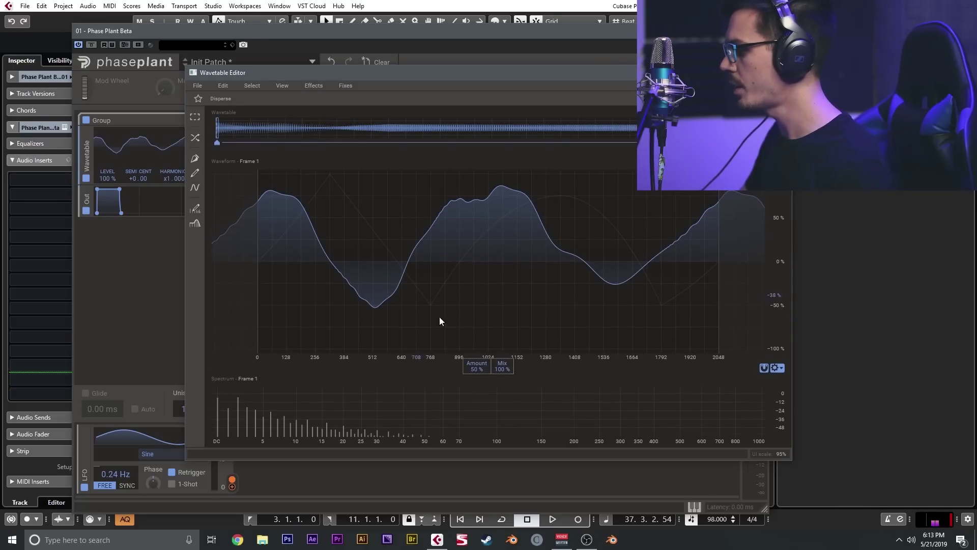
{"action": "mouse_move", "coordinate": [478, 372]}
{"action": "left_mouse_down"}
{"action": "mouse_move", "coordinate": [478, 426]}
{"action": "mouse_move", "coordinate": [479, 380]}
{"action": "mouse_move", "coordinate": [500, 425]}
{"action": "left_mouse_up"}
{"action": "left_click", "coordinate": [360, 146]}
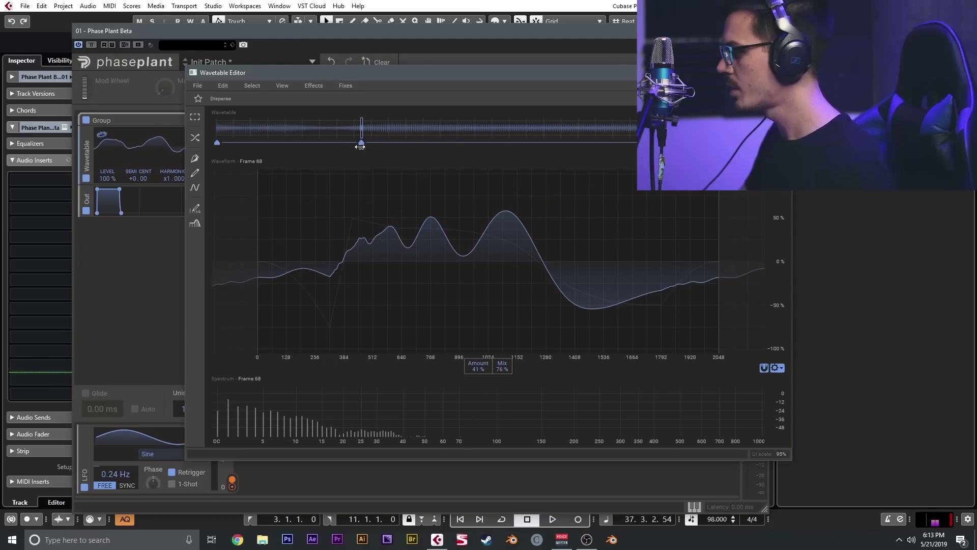
{"action": "left_click_drag", "start_coordinate": [474, 372], "coordinate": [475, 311]}
{"action": "left_click_drag", "start_coordinate": [503, 363], "coordinate": [504, 429]}
- Fine-tune Disperse to about -77% amount and 77% mix and apply it
{"action": "left_click", "coordinate": [553, 146]}
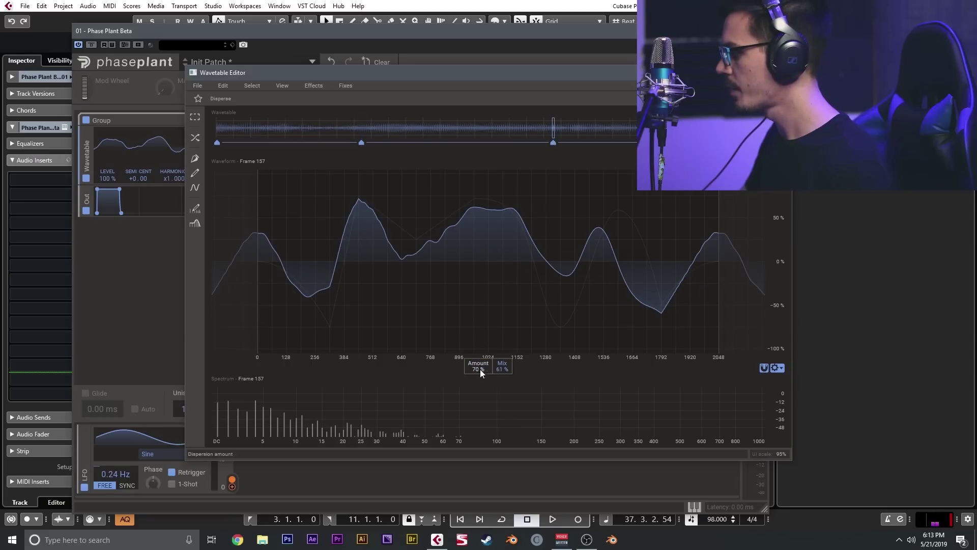
{"action": "left_click_drag", "start_coordinate": [480, 368], "coordinate": [478, 332]}
{"action": "left_click_drag", "start_coordinate": [498, 371], "coordinate": [505, 463]}
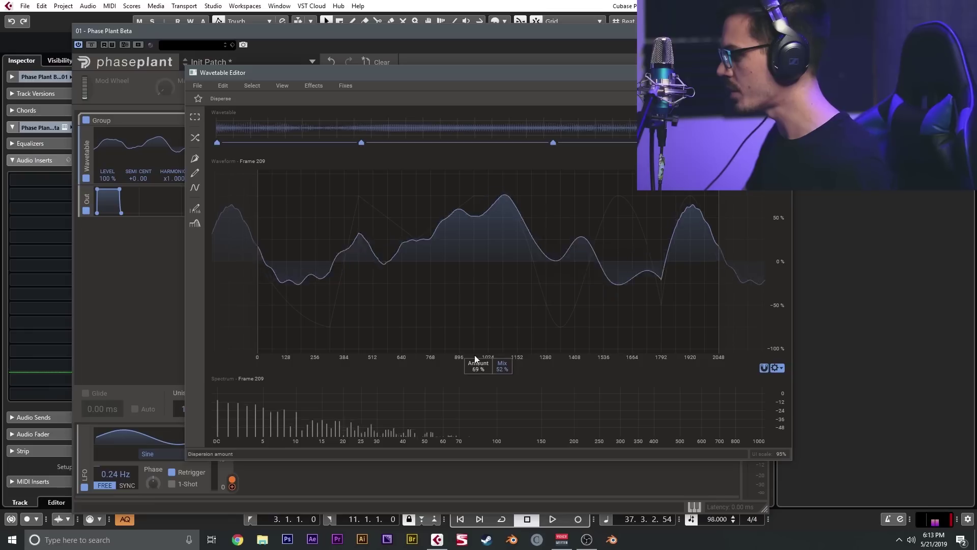
{"action": "left_click_drag", "start_coordinate": [502, 369], "coordinate": [503, 399]}
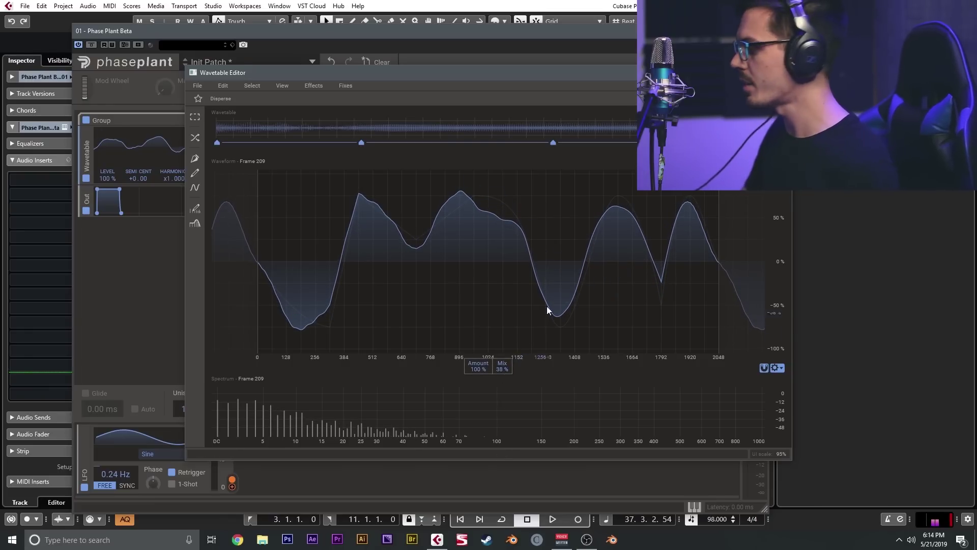
{"action": "left_click_drag", "start_coordinate": [540, 311], "coordinate": [589, 259]}
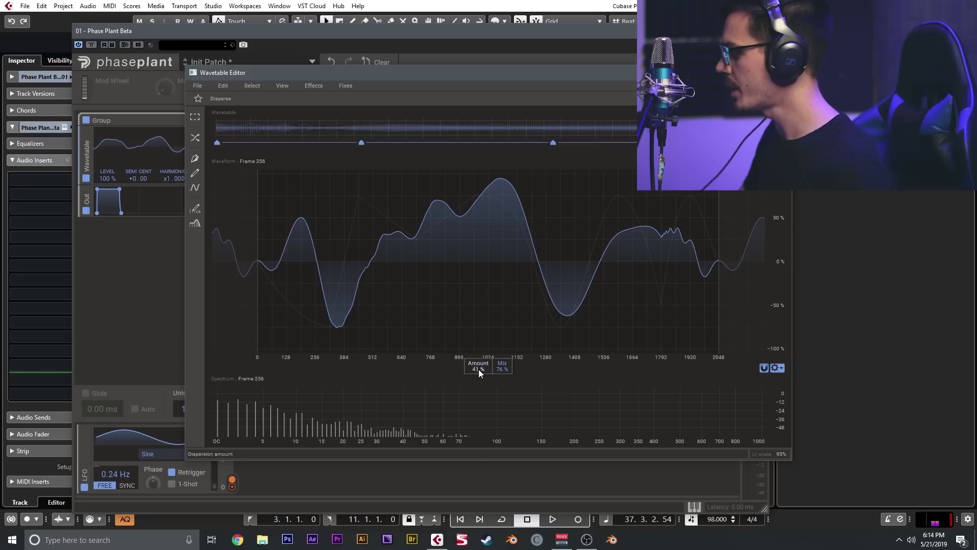
{"action": "left_click_drag", "start_coordinate": [481, 370], "coordinate": [475, 469]}
{"action": "left_click_drag", "start_coordinate": [499, 375], "coordinate": [455, 316]}
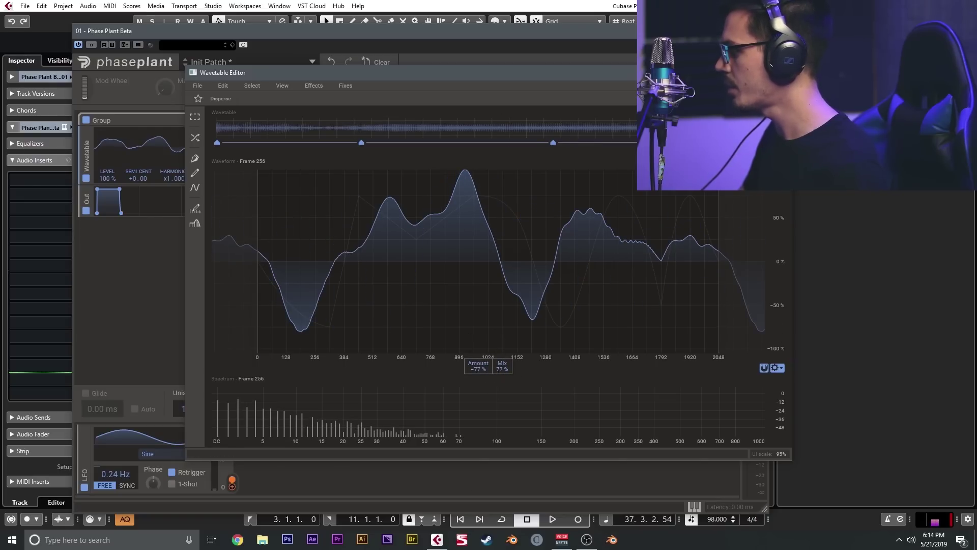
{"action": "key", "text": "Return"}
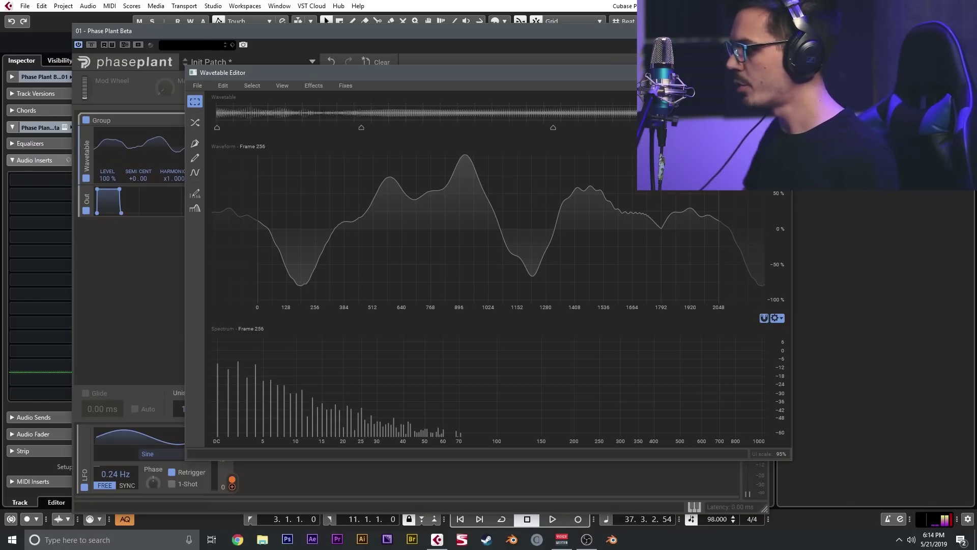
- Add Sine FM, lowering its amount on frame 1 and raising it on a keyframe moved to 174
{"action": "left_click", "coordinate": [310, 86]}
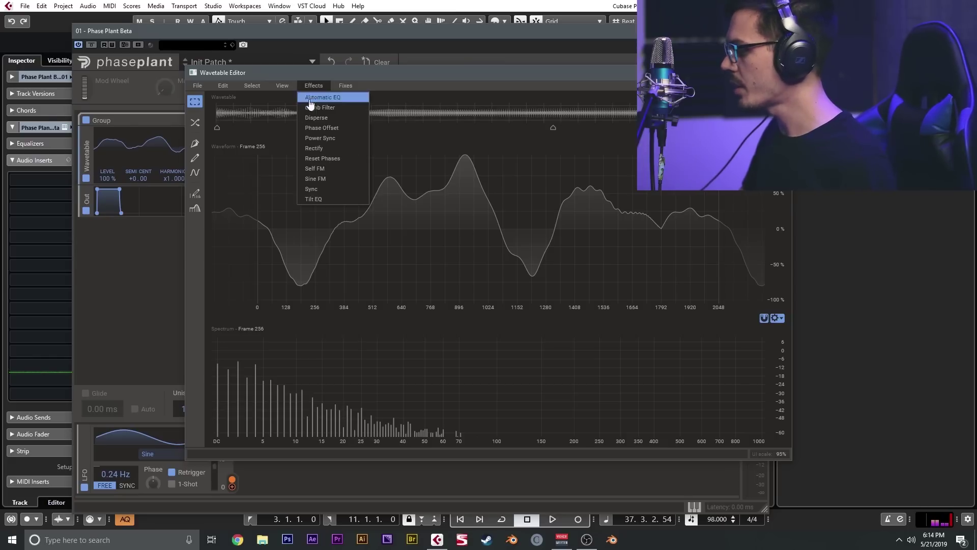
{"action": "left_click", "coordinate": [332, 179]}
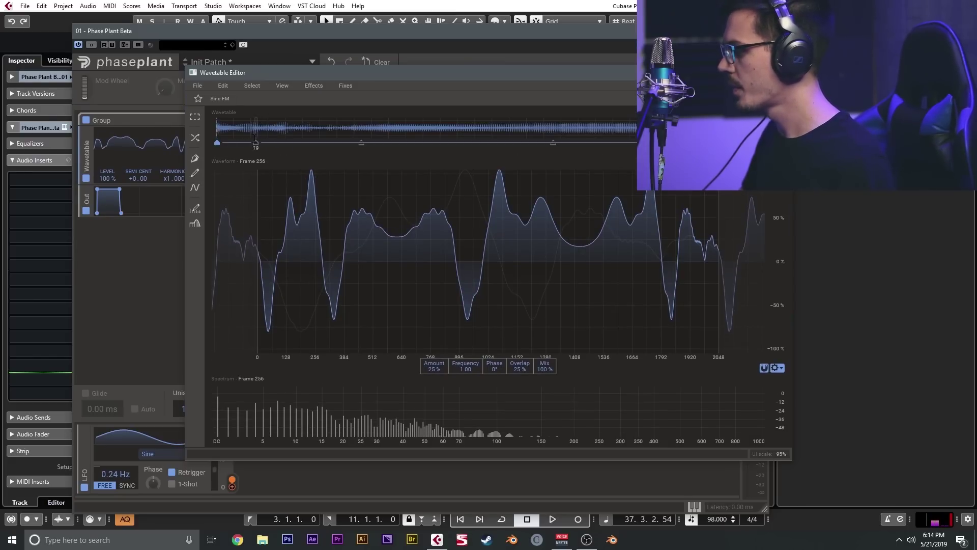
{"action": "left_click", "coordinate": [214, 142]}
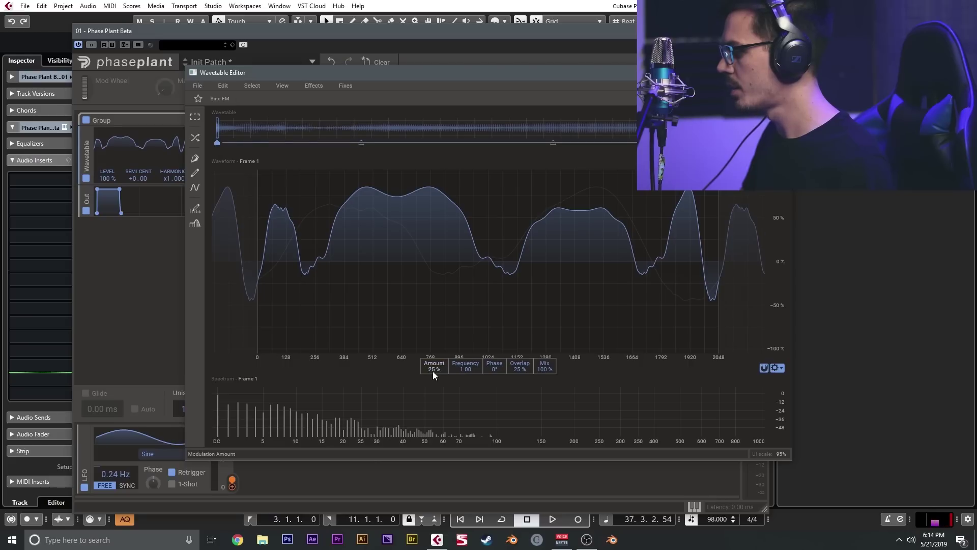
{"action": "left_click_drag", "start_coordinate": [433, 371], "coordinate": [431, 399]}
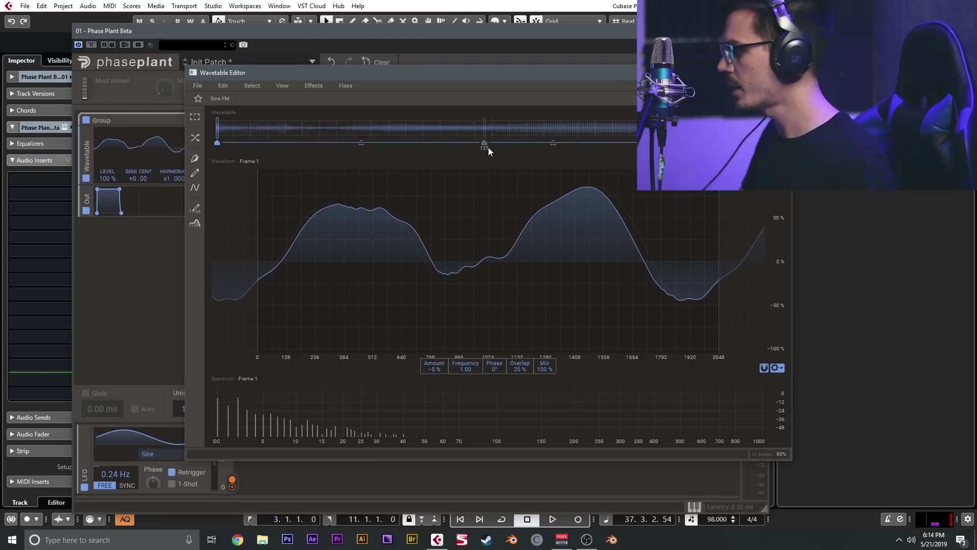
{"action": "left_click_drag", "start_coordinate": [487, 147], "coordinate": [589, 149]}
{"action": "mouse_move", "coordinate": [443, 366]}
{"action": "left_mouse_down"}
{"action": "mouse_move", "coordinate": [436, 336]}
{"action": "mouse_move", "coordinate": [437, 353]}
{"action": "left_mouse_up"}
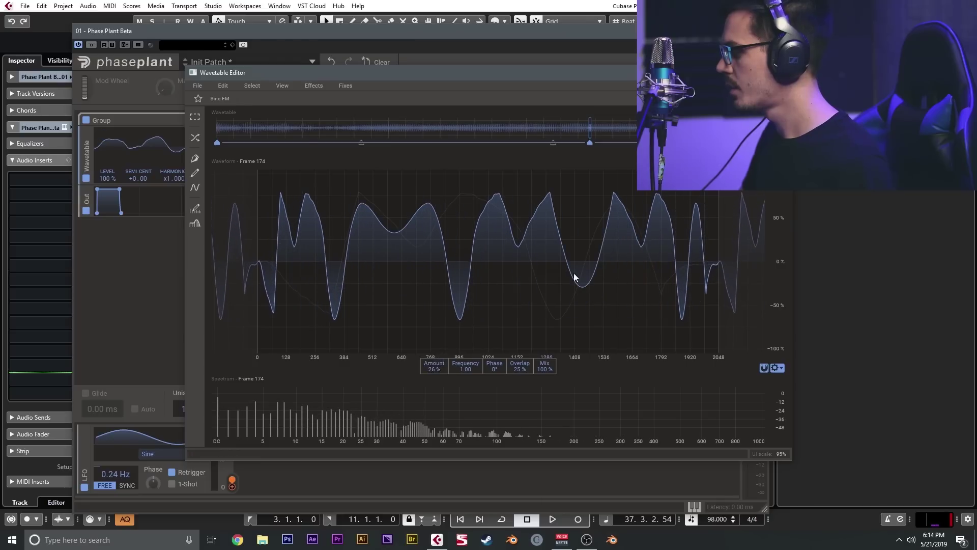
- Set the Sine FM amount to exactly 0% on frame 256 and apply the effect
{"action": "left_click_drag", "start_coordinate": [590, 127], "coordinate": [662, 127]}
{"action": "left_click_drag", "start_coordinate": [447, 360], "coordinate": [439, 385]}
{"action": "double_click", "coordinate": [439, 368]}
{"action": "type", "text": "0"}
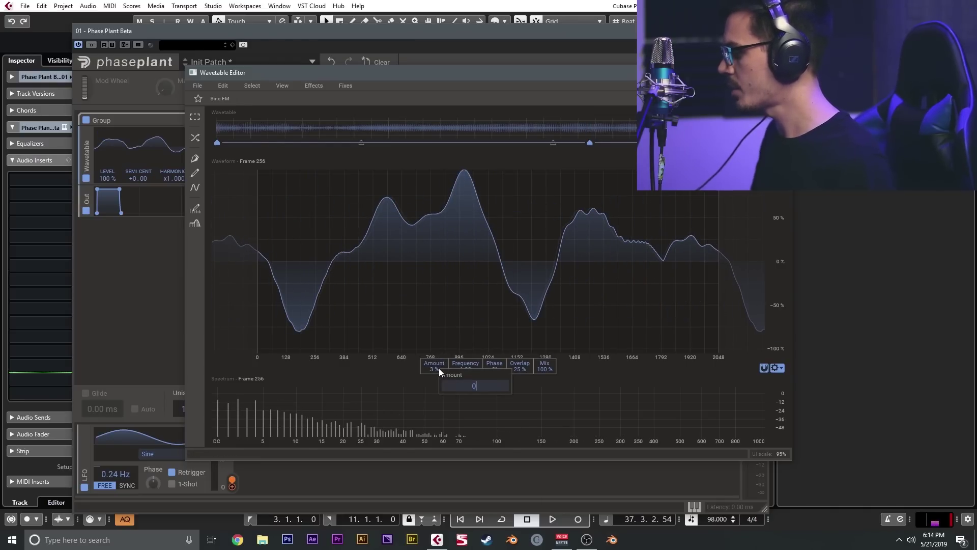
{"action": "key", "text": "Return"}
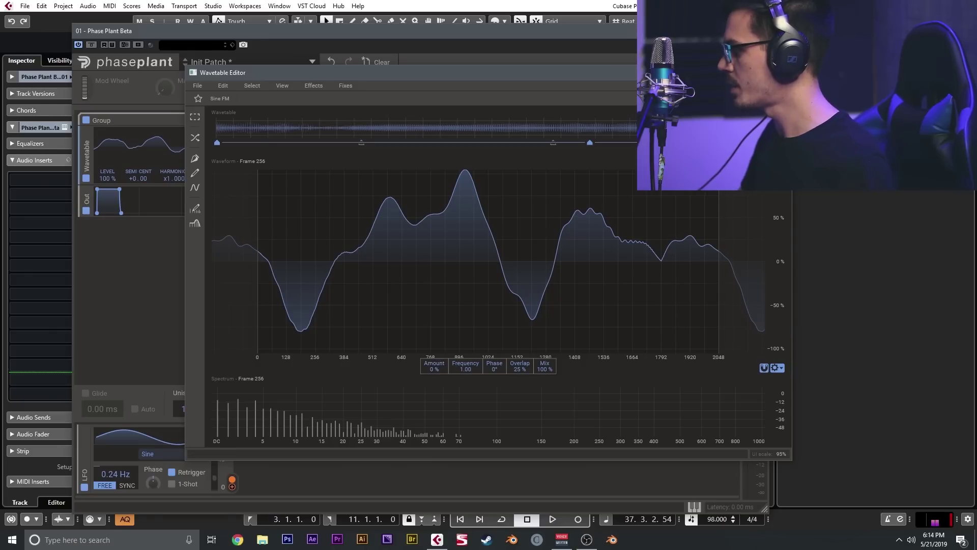
{"action": "left_click", "coordinate": [301, 123]}
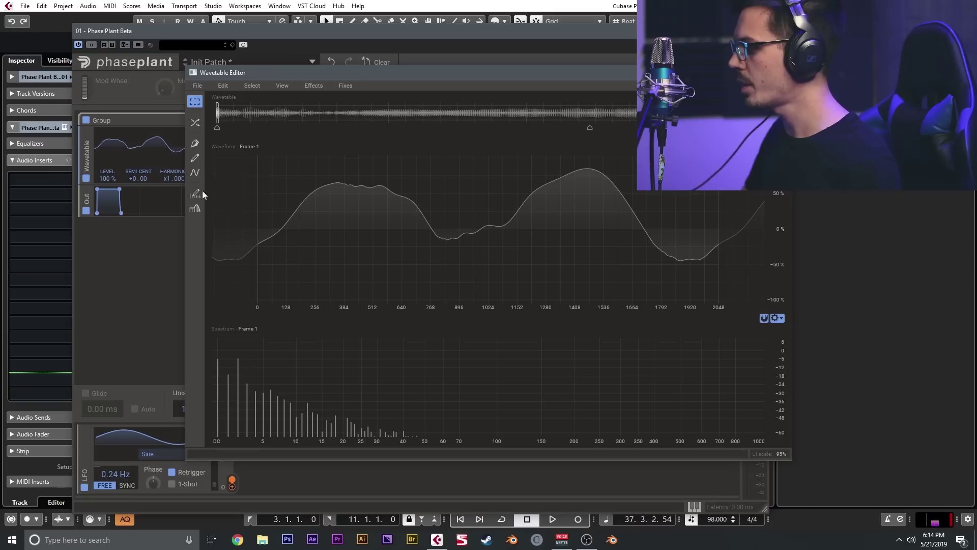
- Sweep a low-pass from cutoff 13.826 (slope 30.09) to 673.418 at frame 256 across all frames
{"action": "left_click", "coordinate": [195, 209]}
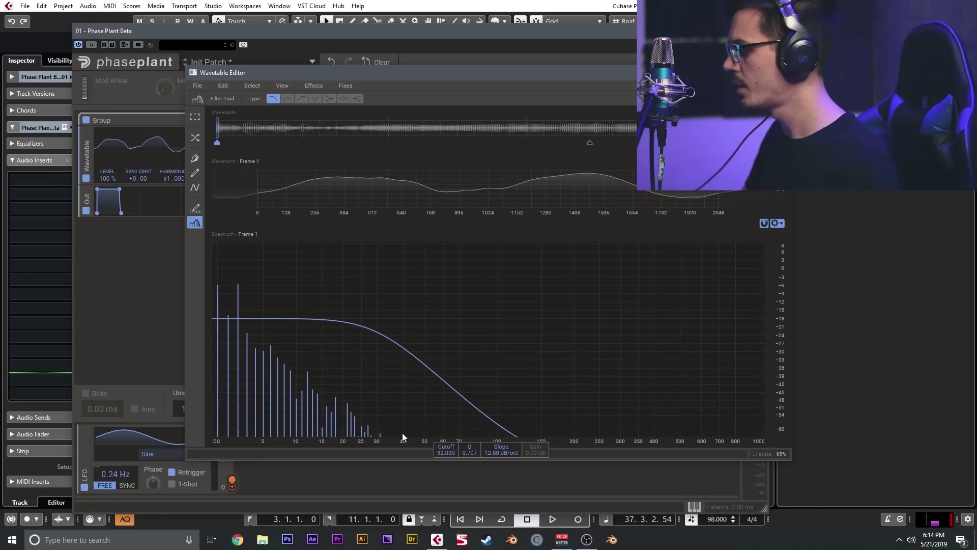
{"action": "left_click_drag", "start_coordinate": [493, 457], "coordinate": [490, 408]}
{"action": "left_click_drag", "start_coordinate": [447, 452], "coordinate": [465, 431]}
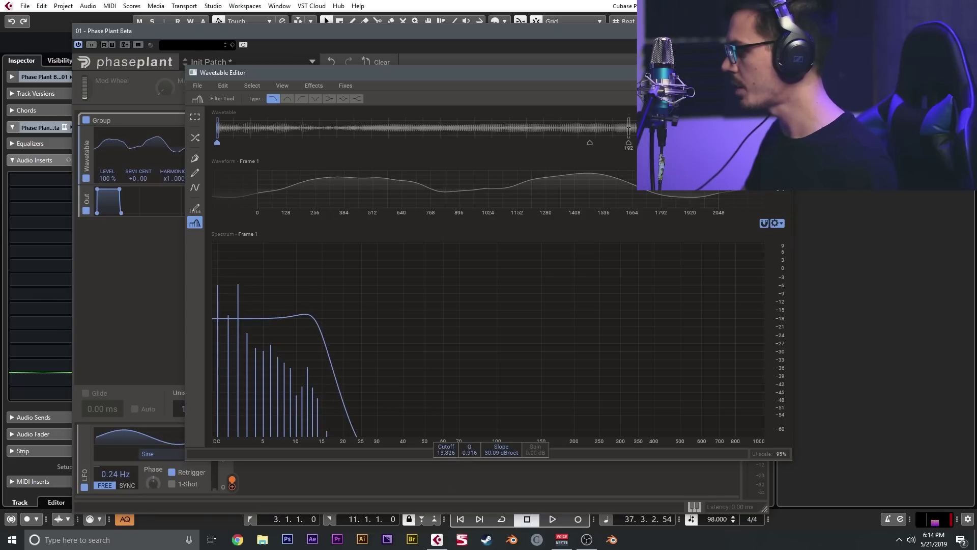
{"action": "key", "text": "ctrl+a"}
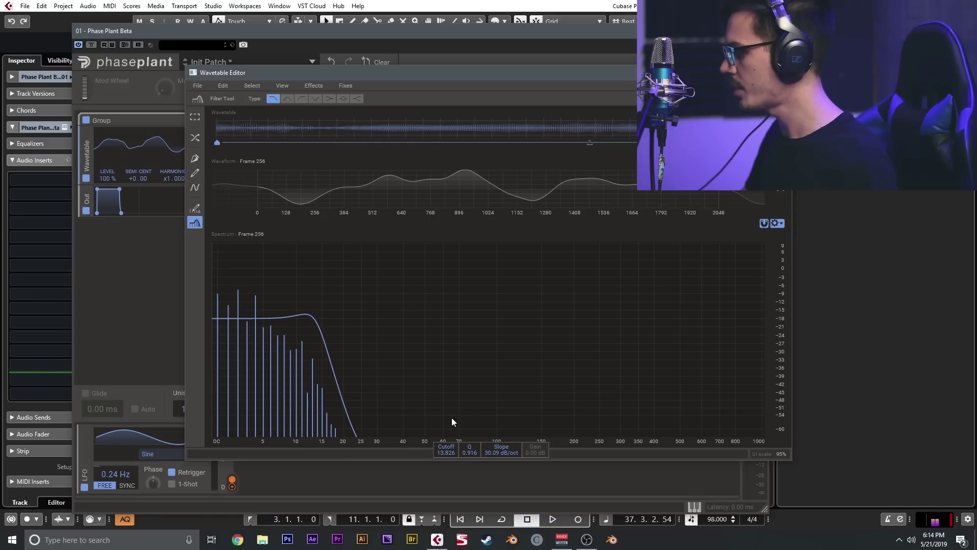
{"action": "left_click_drag", "start_coordinate": [446, 448], "coordinate": [486, 295]}
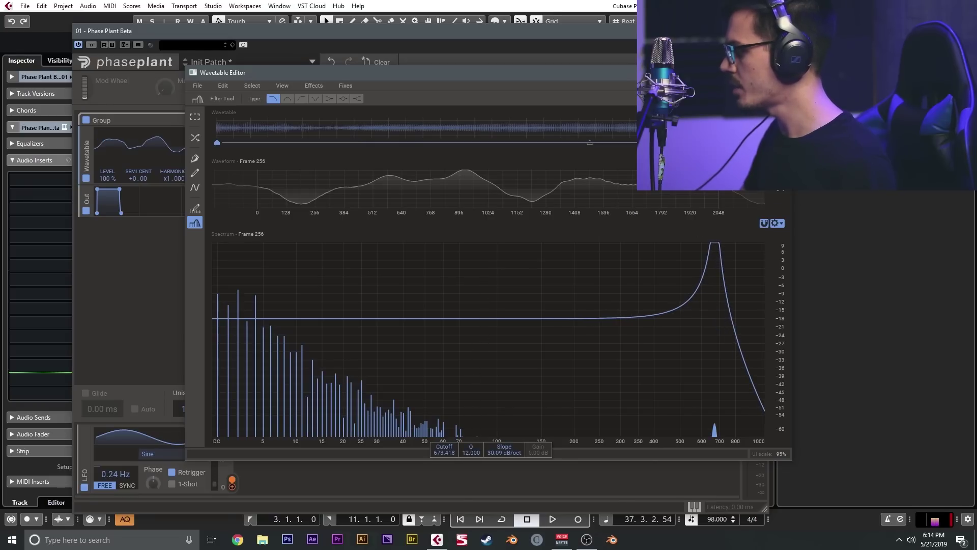
{"action": "key", "text": "Return"}
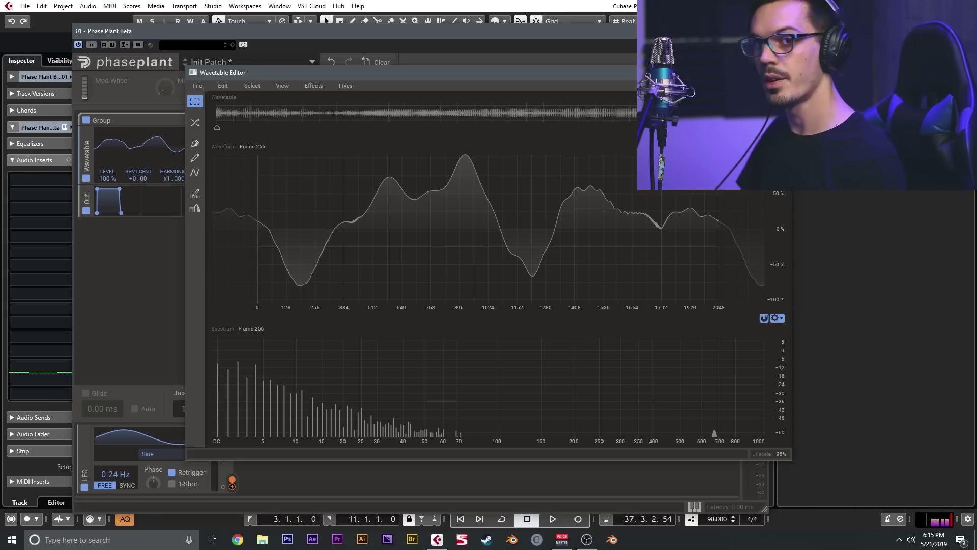
- Leave the Wavetable Editor and drop the oscillator's SEMI pitch to -12 semitones
{"action": "left_click", "coordinate": [785, 72]}
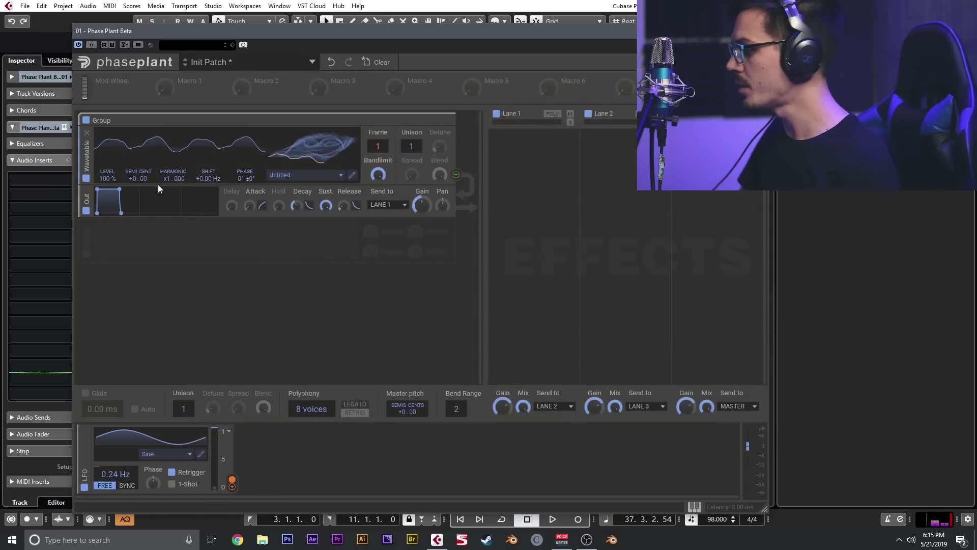
{"action": "left_click_drag", "start_coordinate": [137, 178], "coordinate": [139, 287]}
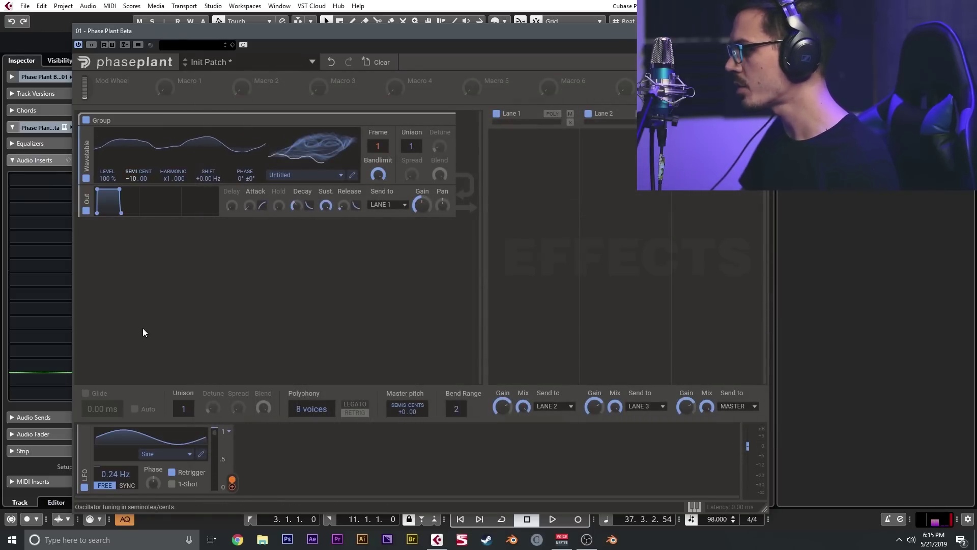
{"action": "left_click_drag", "start_coordinate": [143, 332], "coordinate": [144, 354]}
- Set Unison to 2 voices and route a new Envelope modulator to Filter Cutoff
{"action": "left_click_drag", "start_coordinate": [412, 146], "coordinate": [412, 142]}
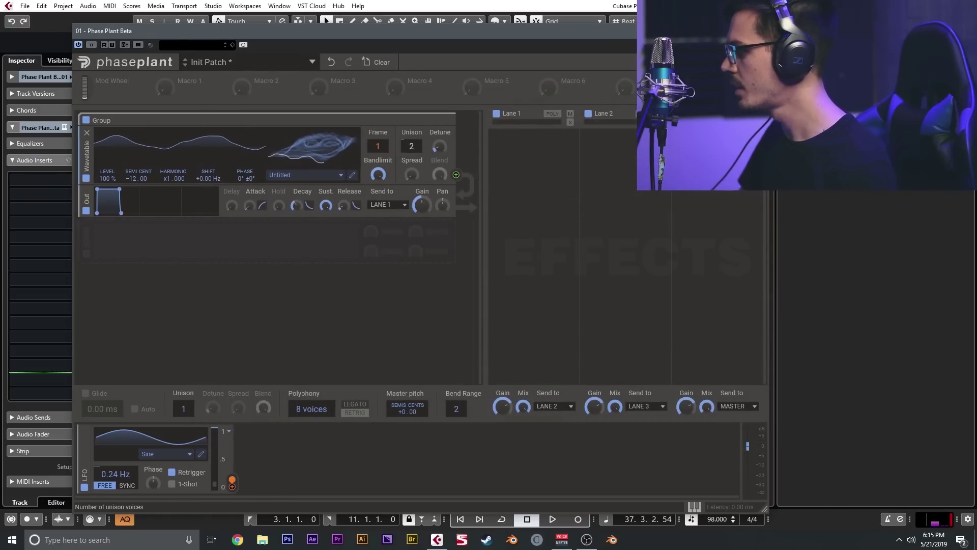
{"action": "left_click", "coordinate": [232, 487]}
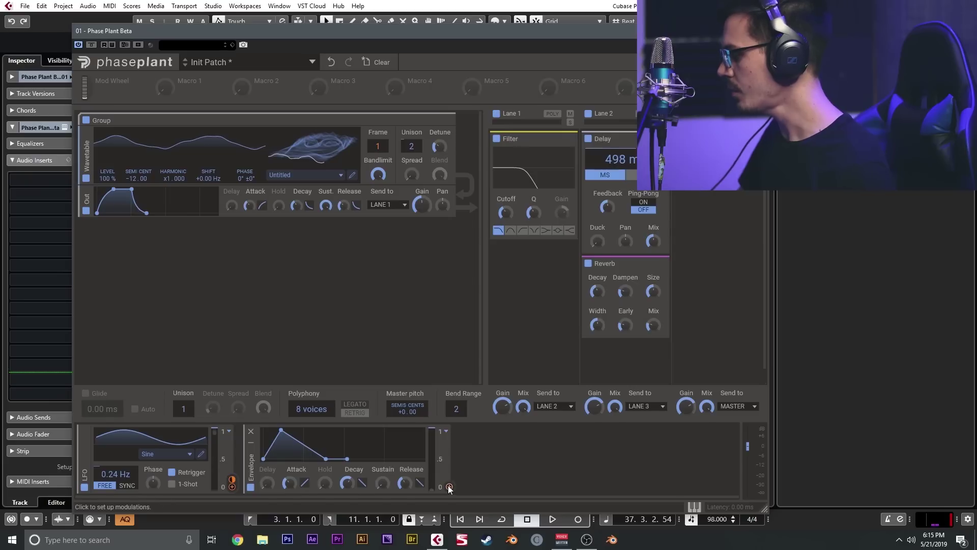
{"action": "left_click_drag", "start_coordinate": [448, 484], "coordinate": [510, 211]}
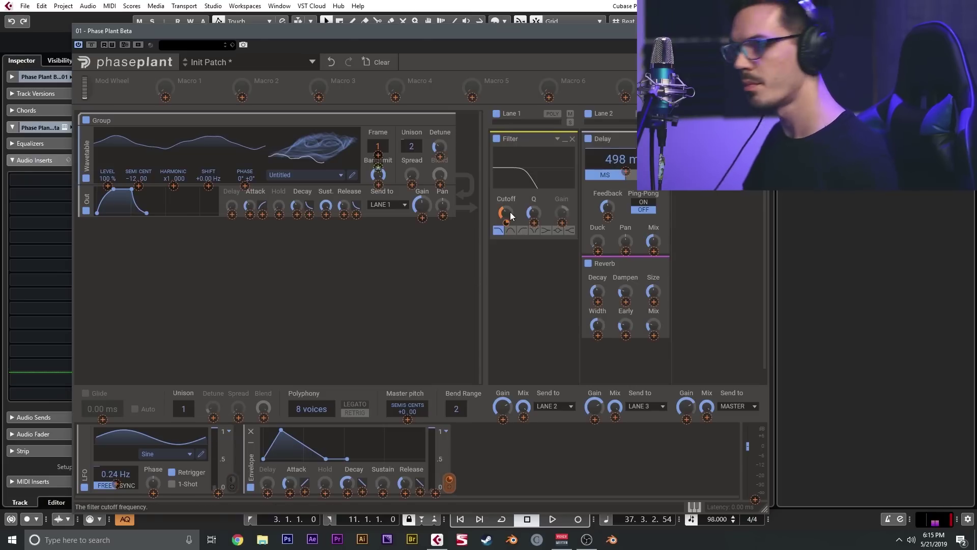